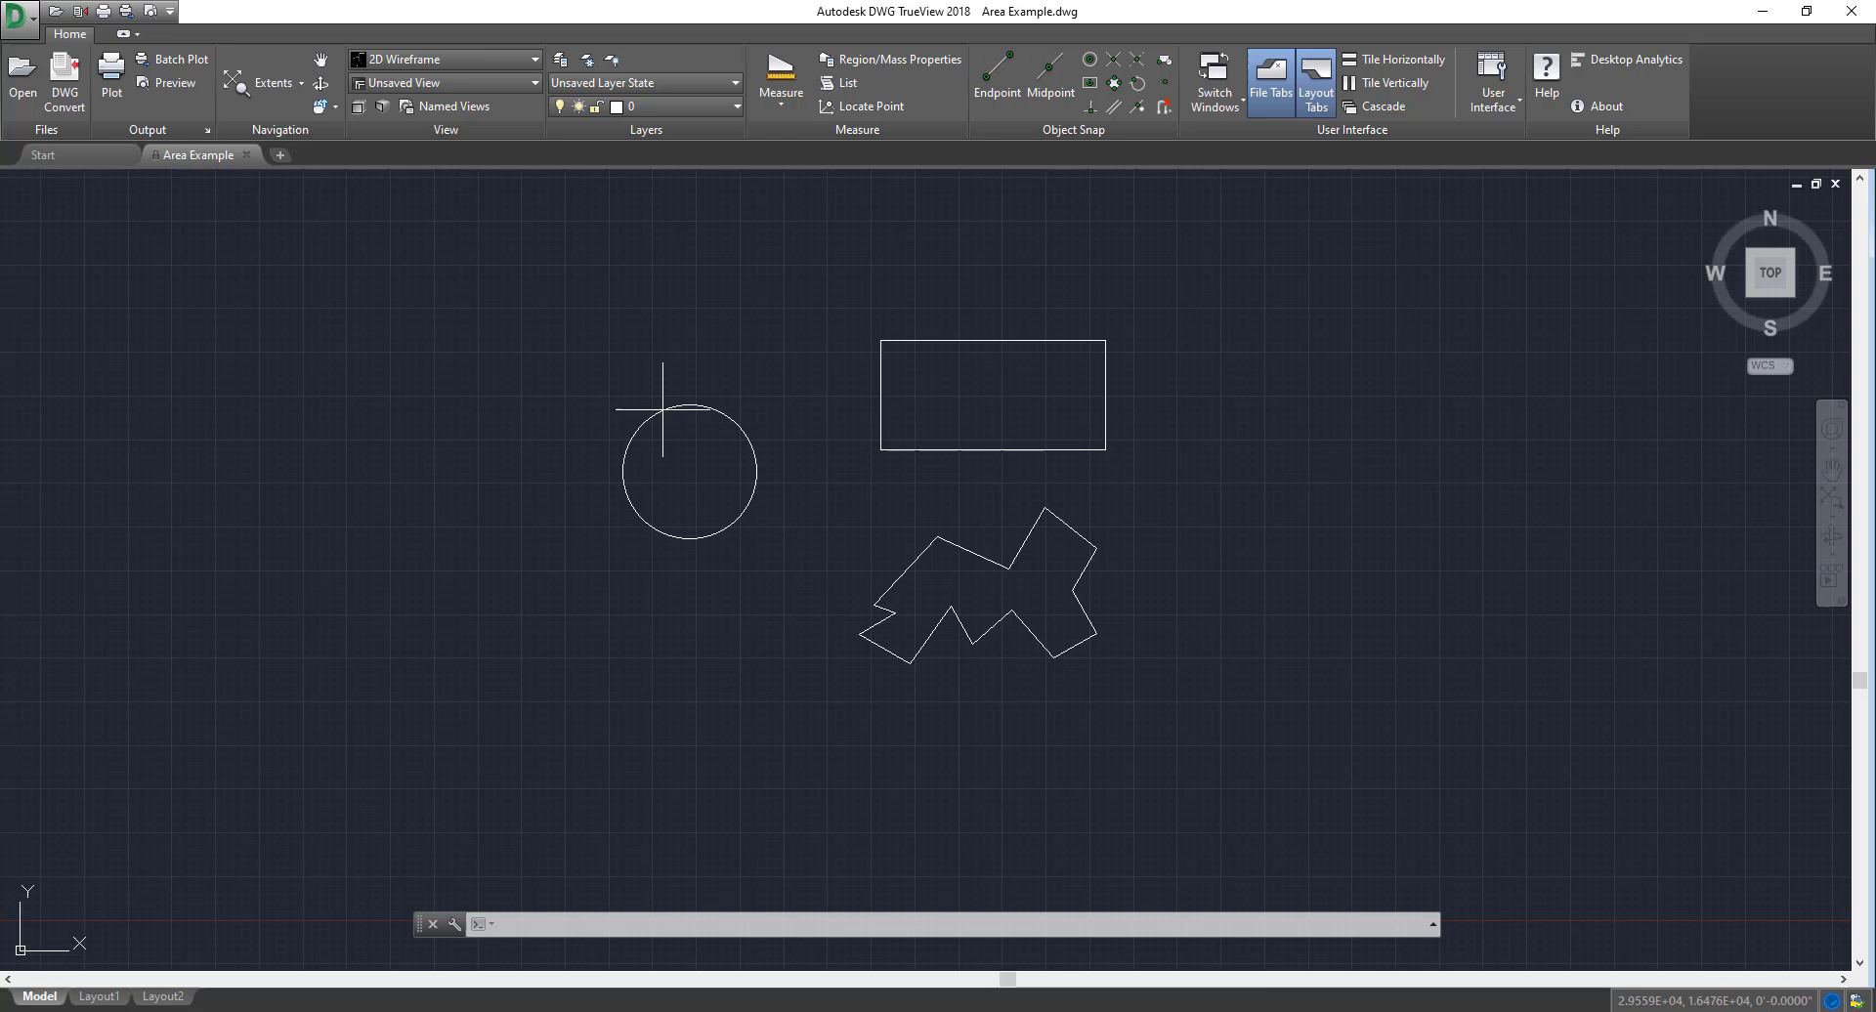
Step: Measure the circle's area with Measure > Area > Object: 18095573.6847 square in
click(789, 110)
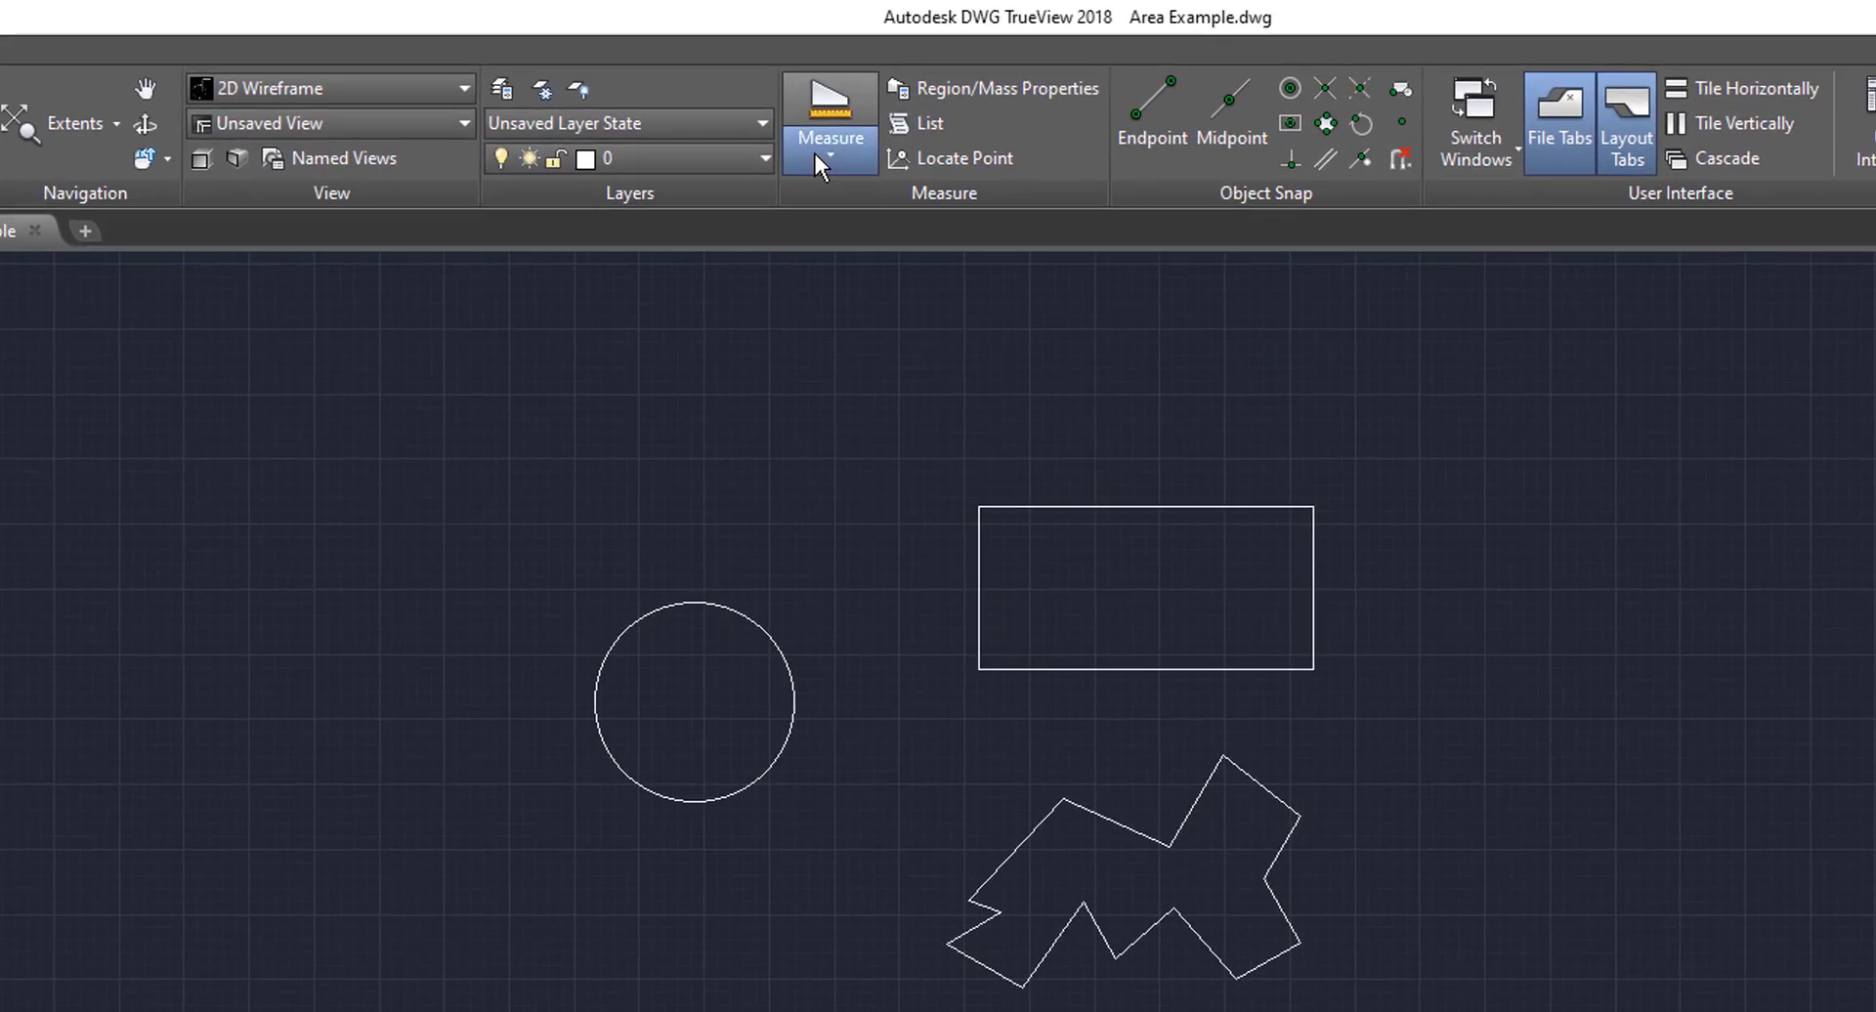
click(800, 138)
click(860, 377)
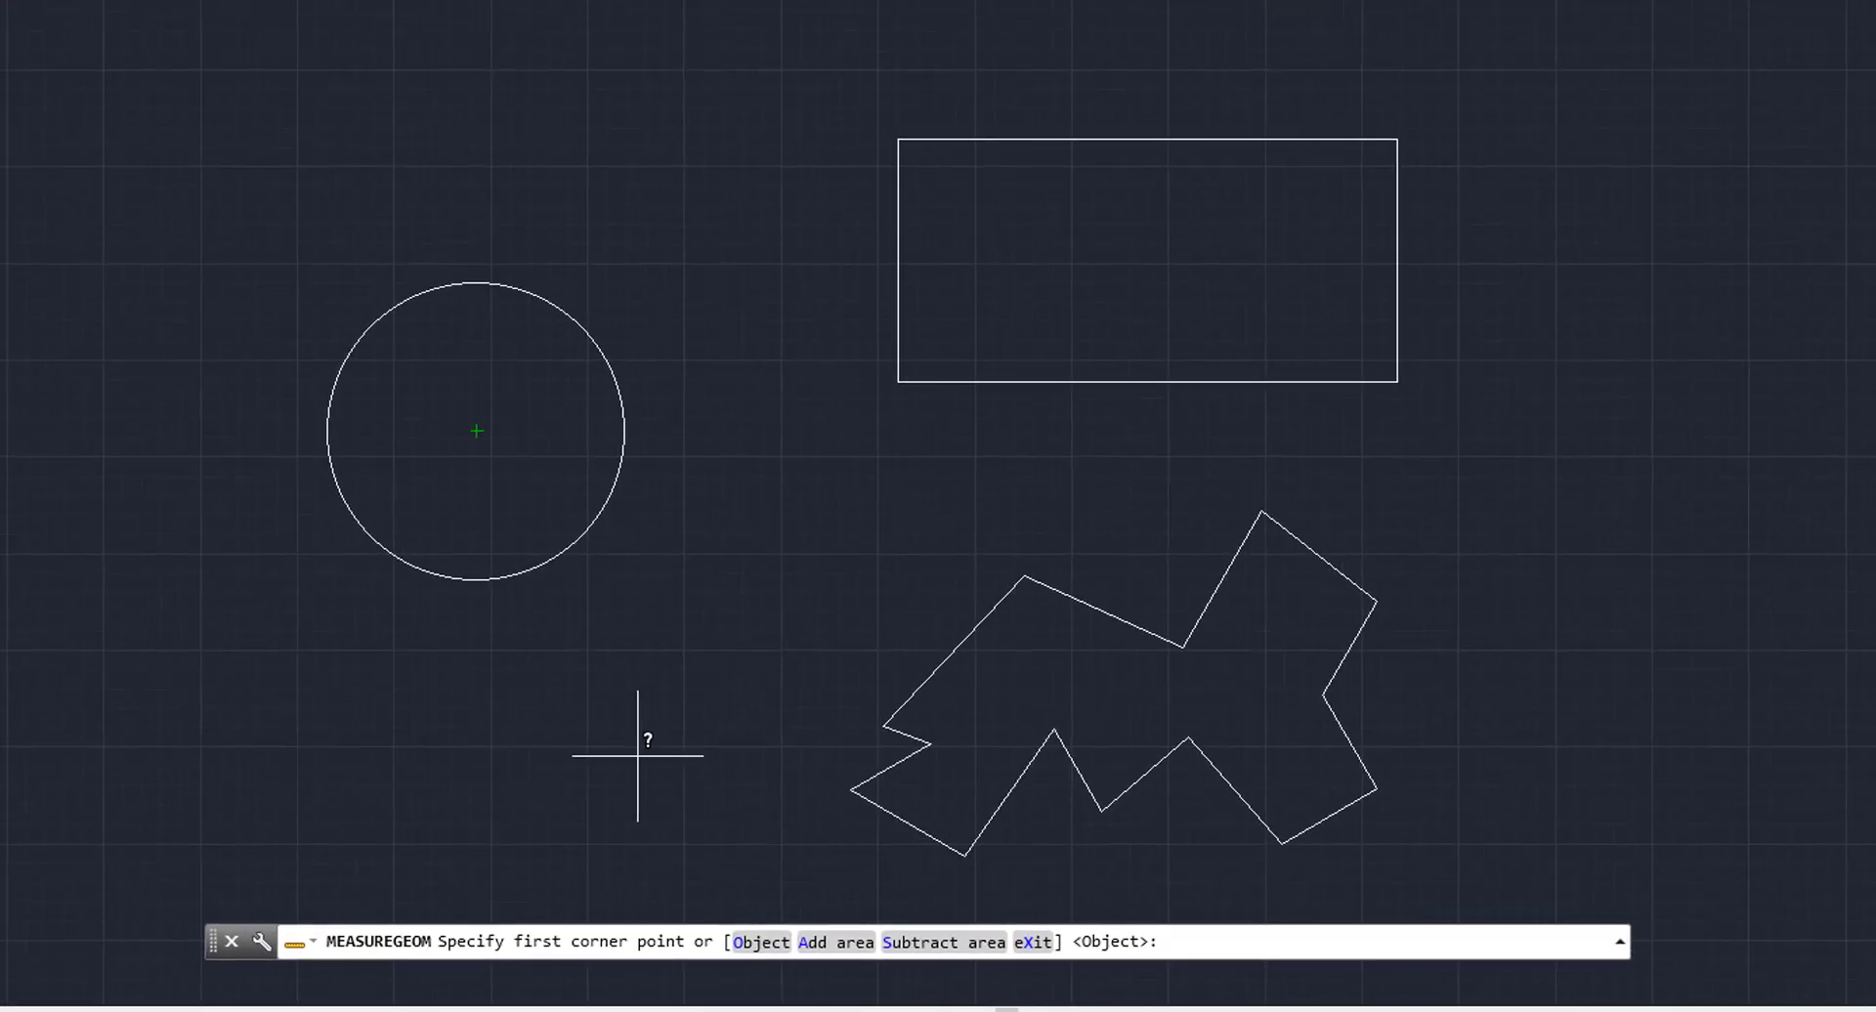
click(758, 944)
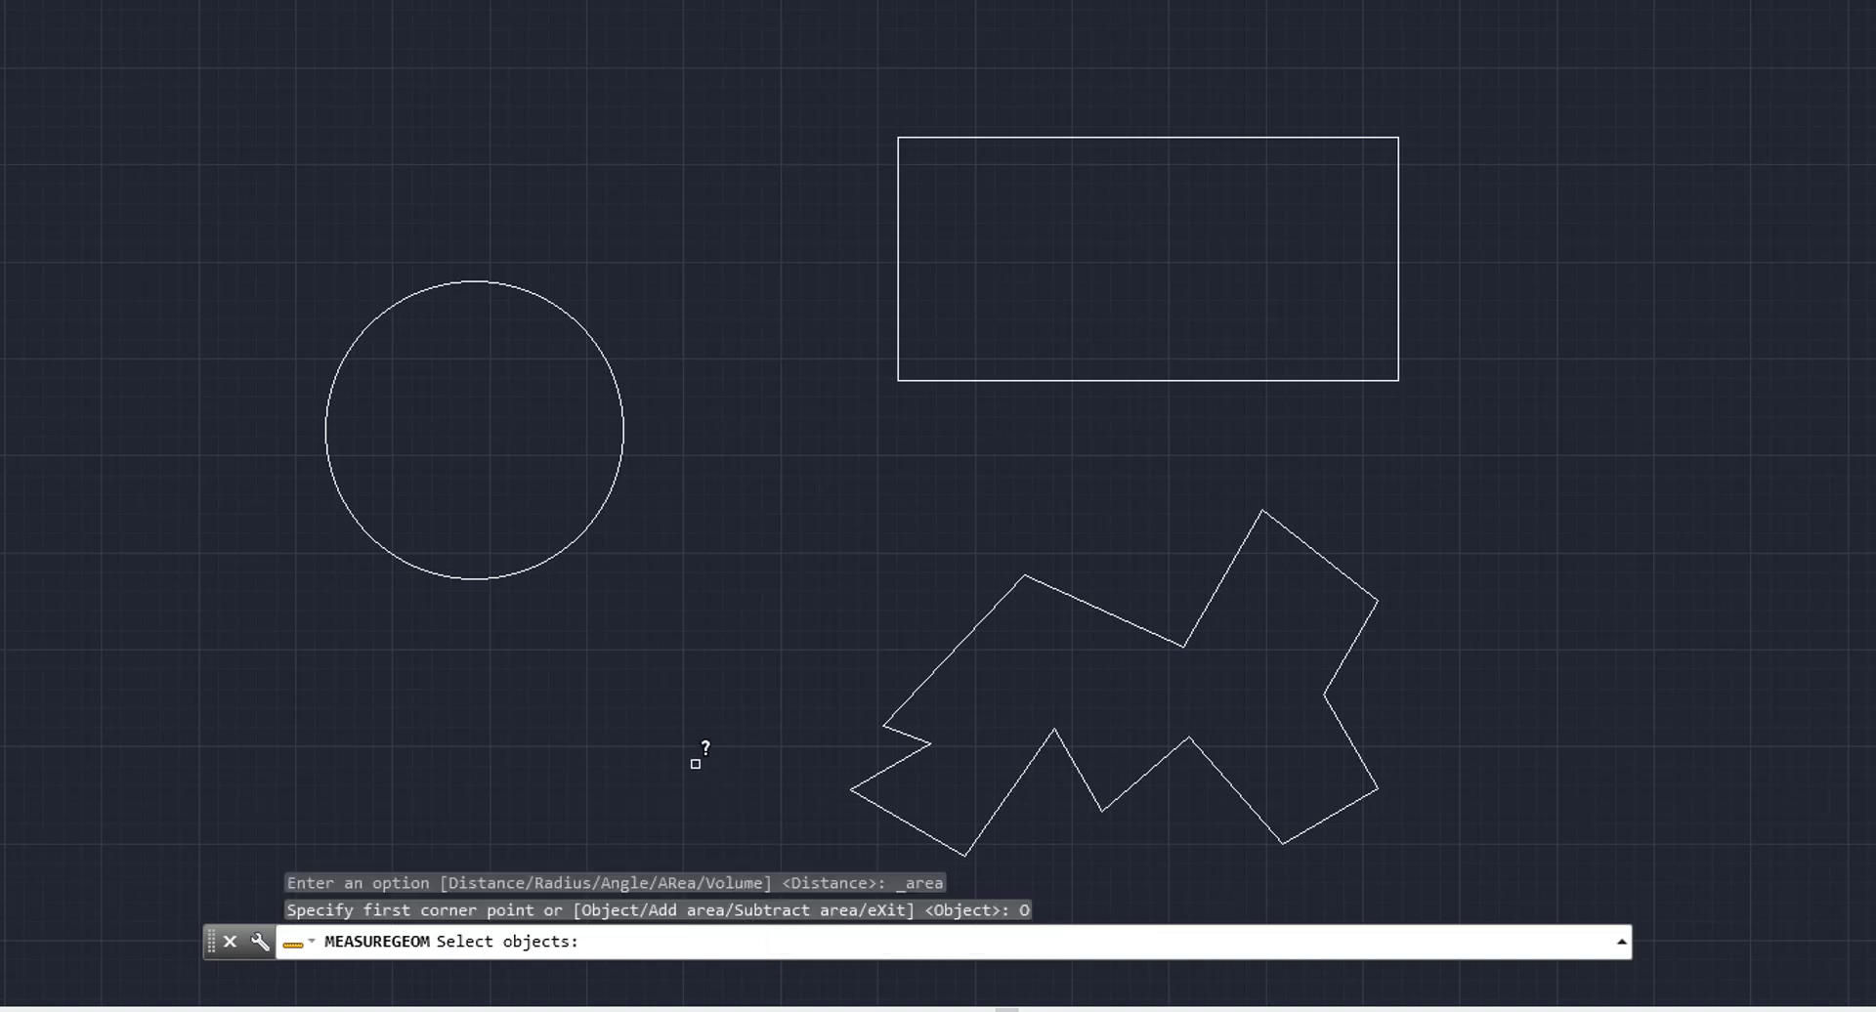
click(610, 498)
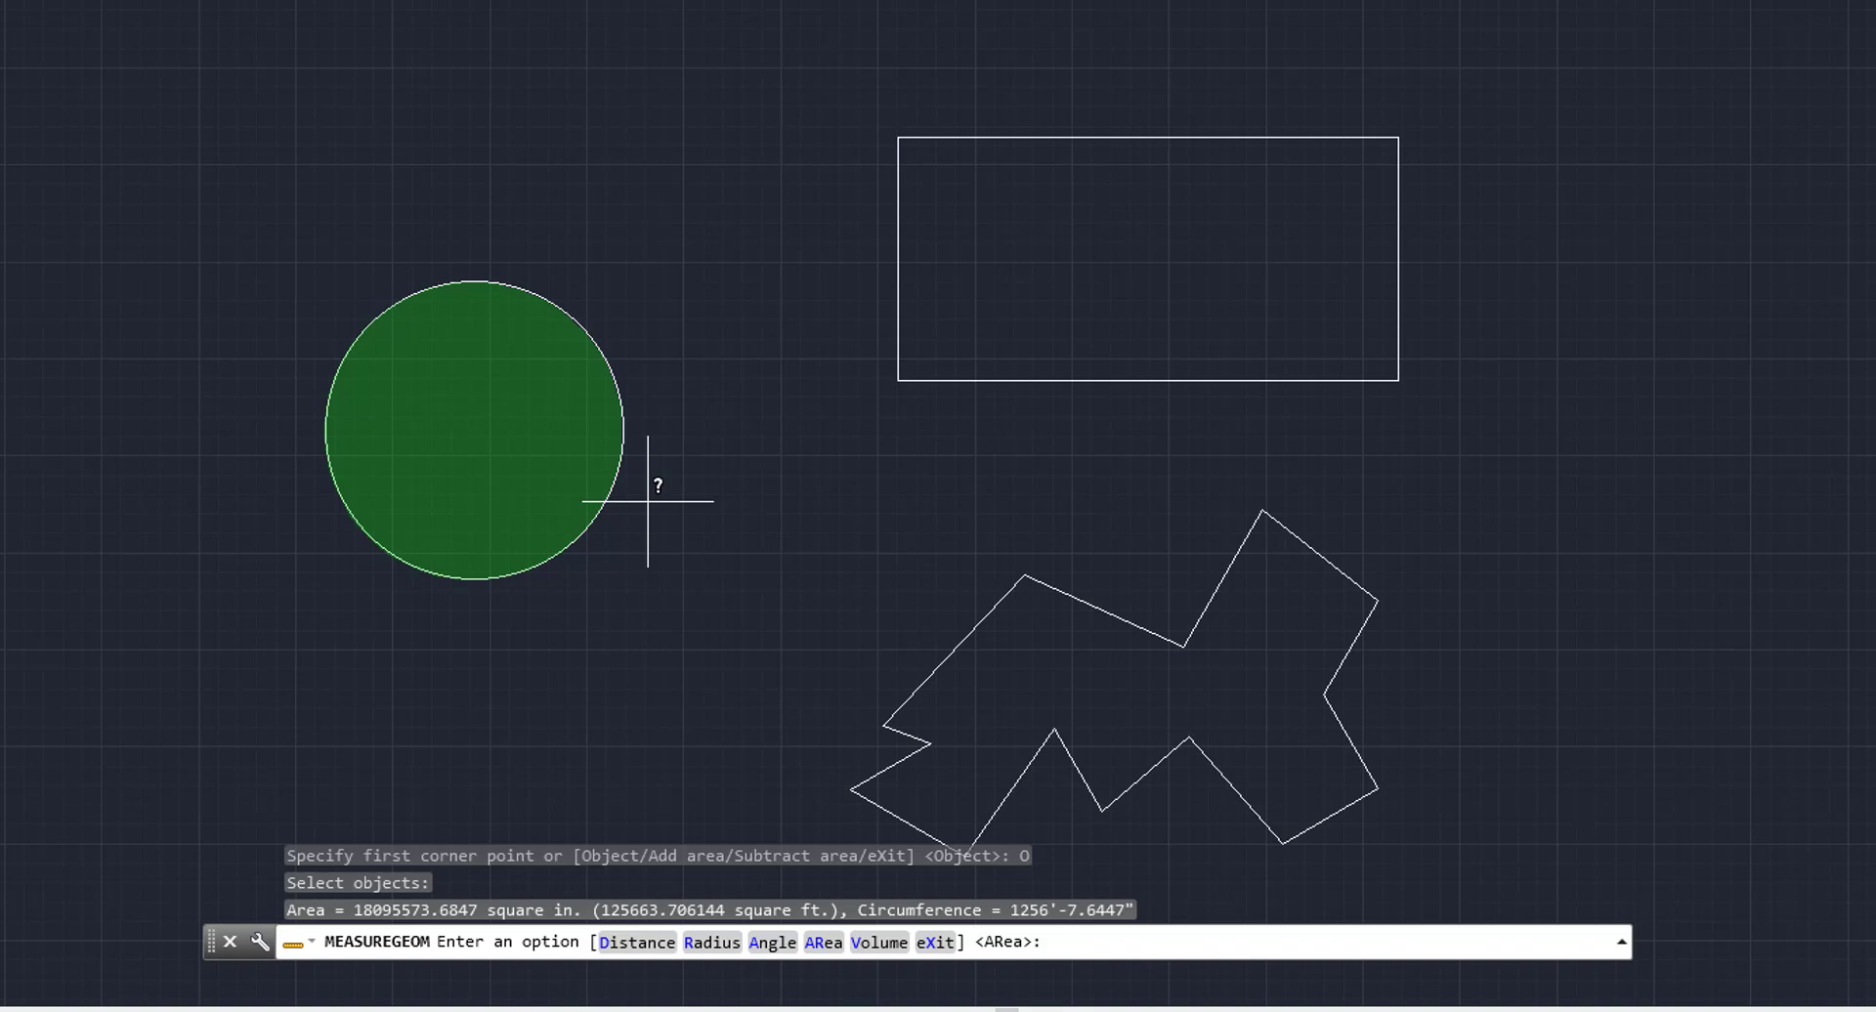
Step: End the circle measurement and measure the rectangle as an Object: 31564613.1002 square in
key(Escape)
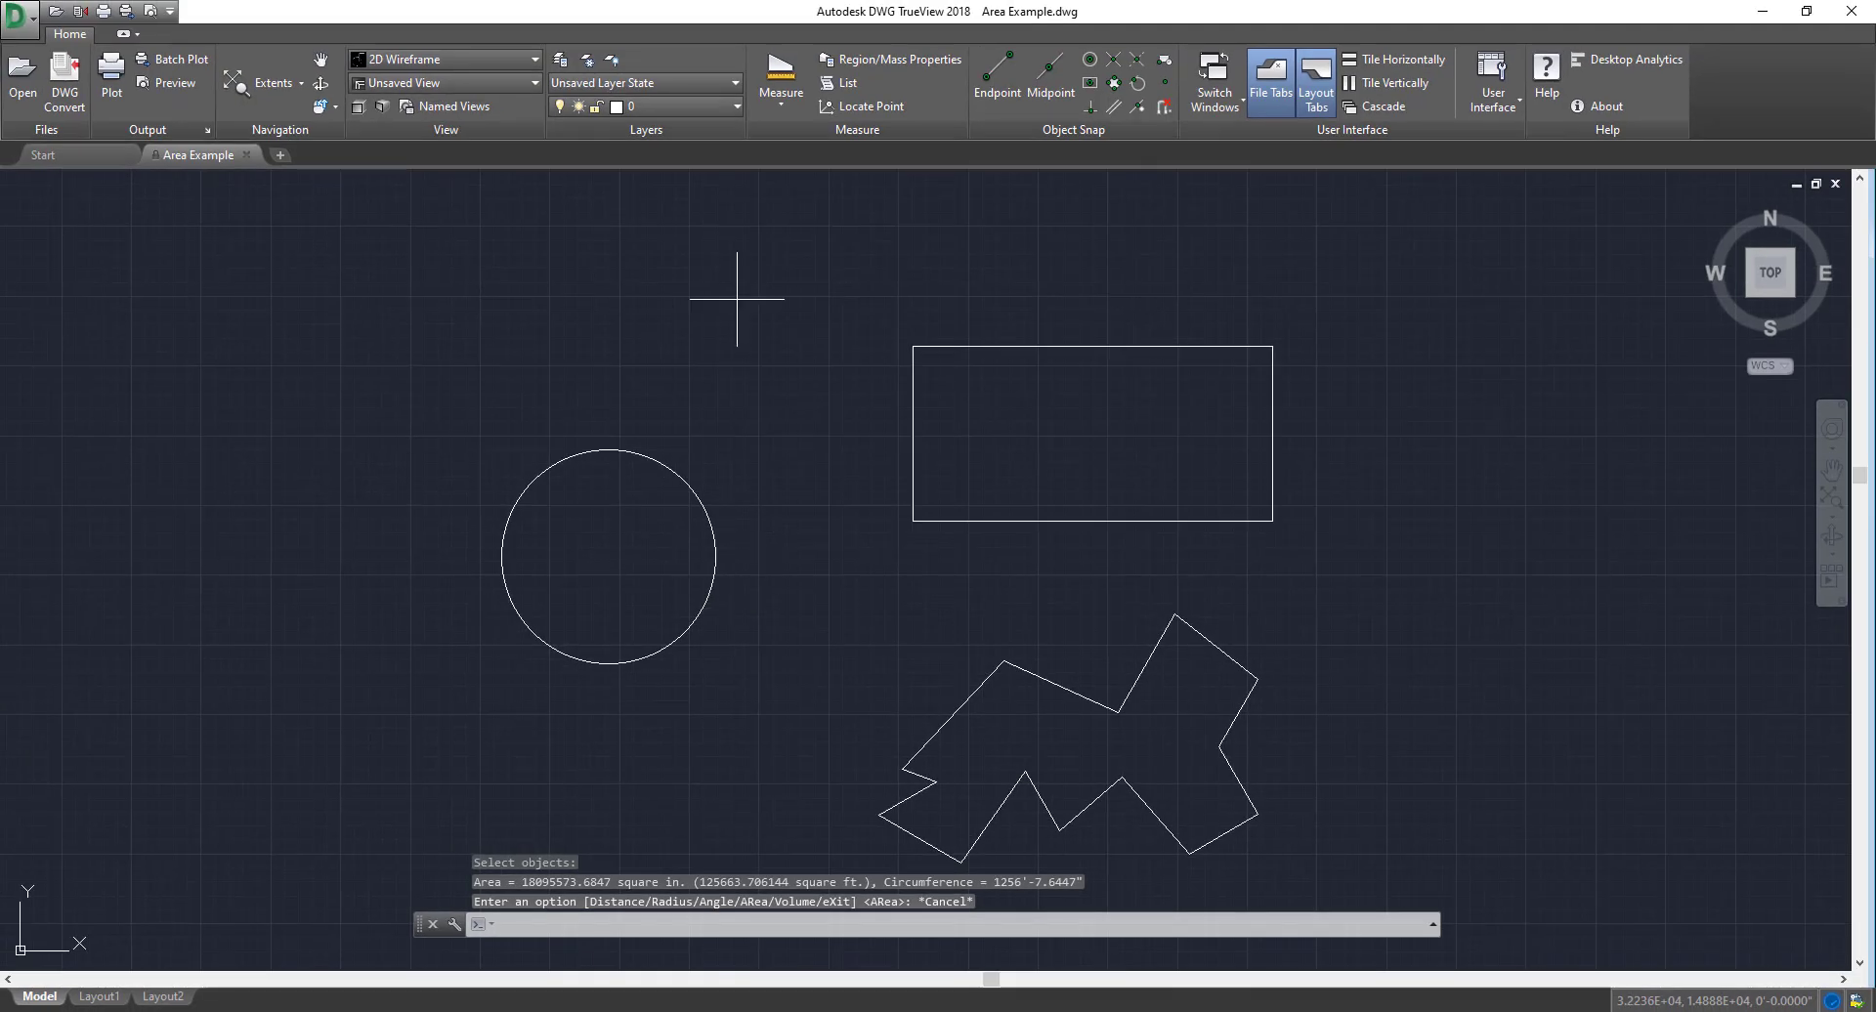
click(774, 106)
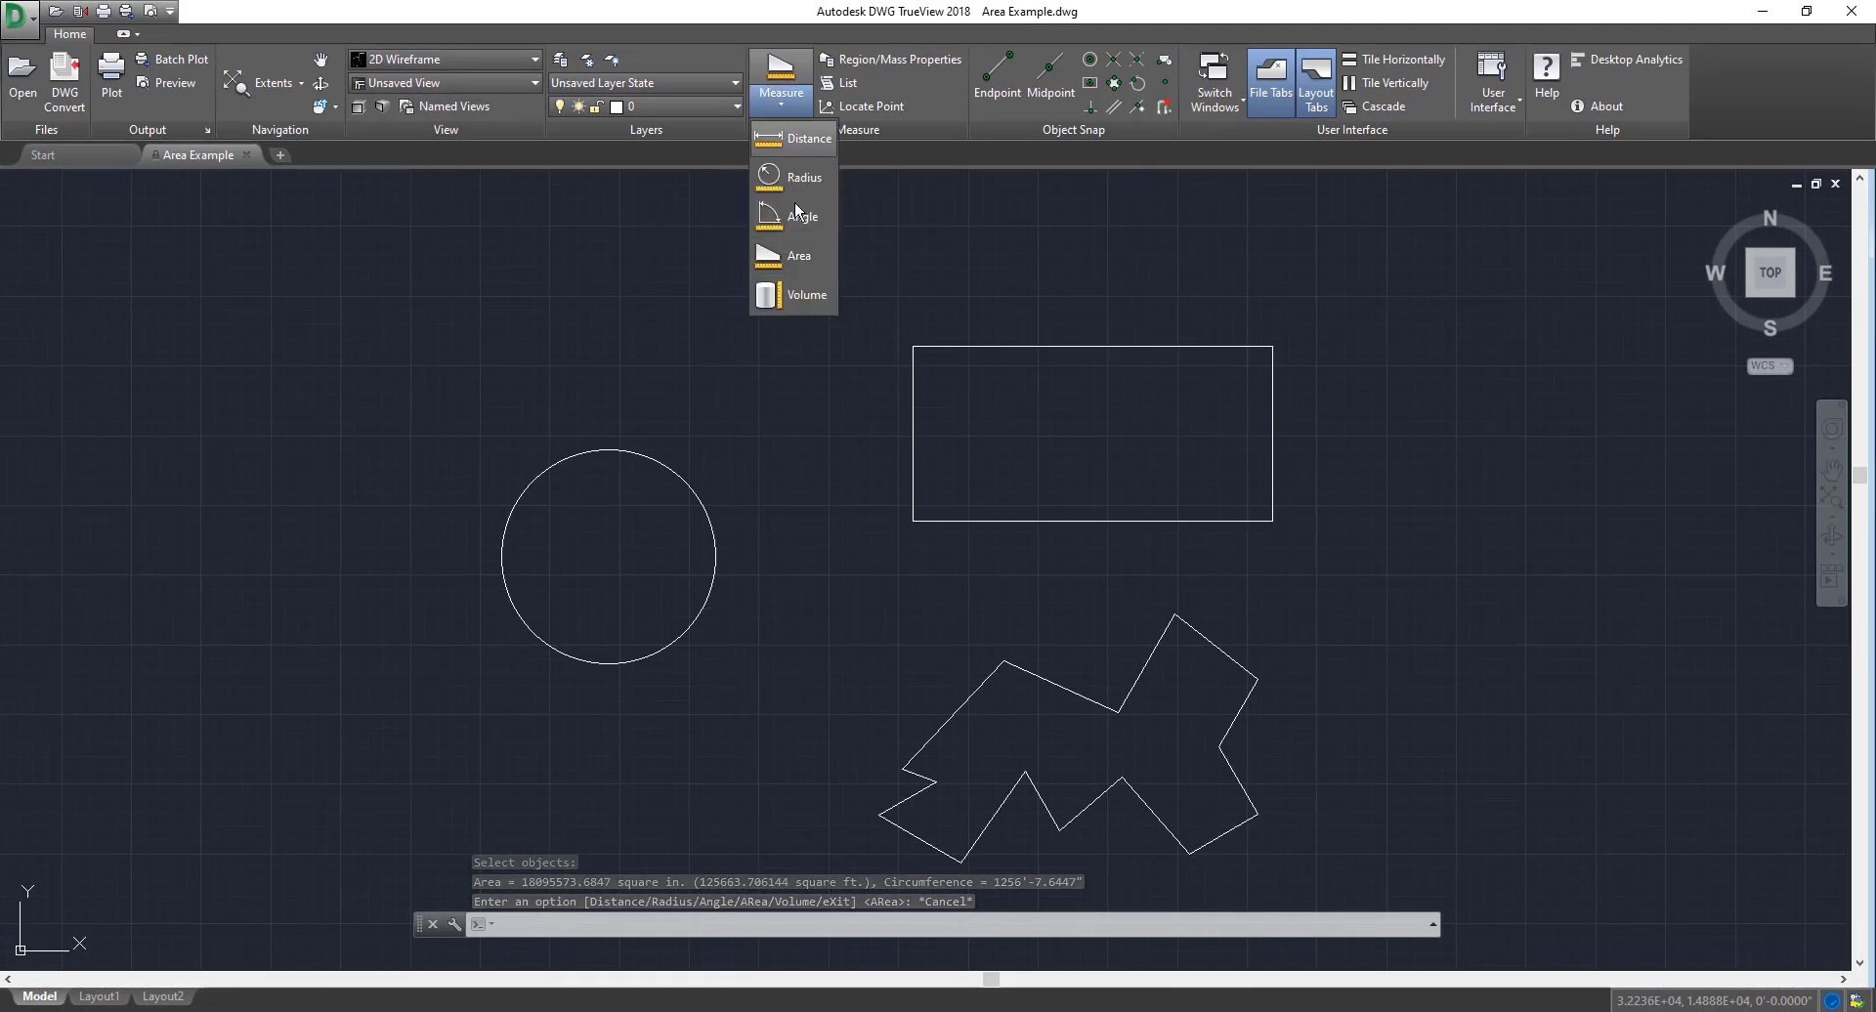
click(793, 255)
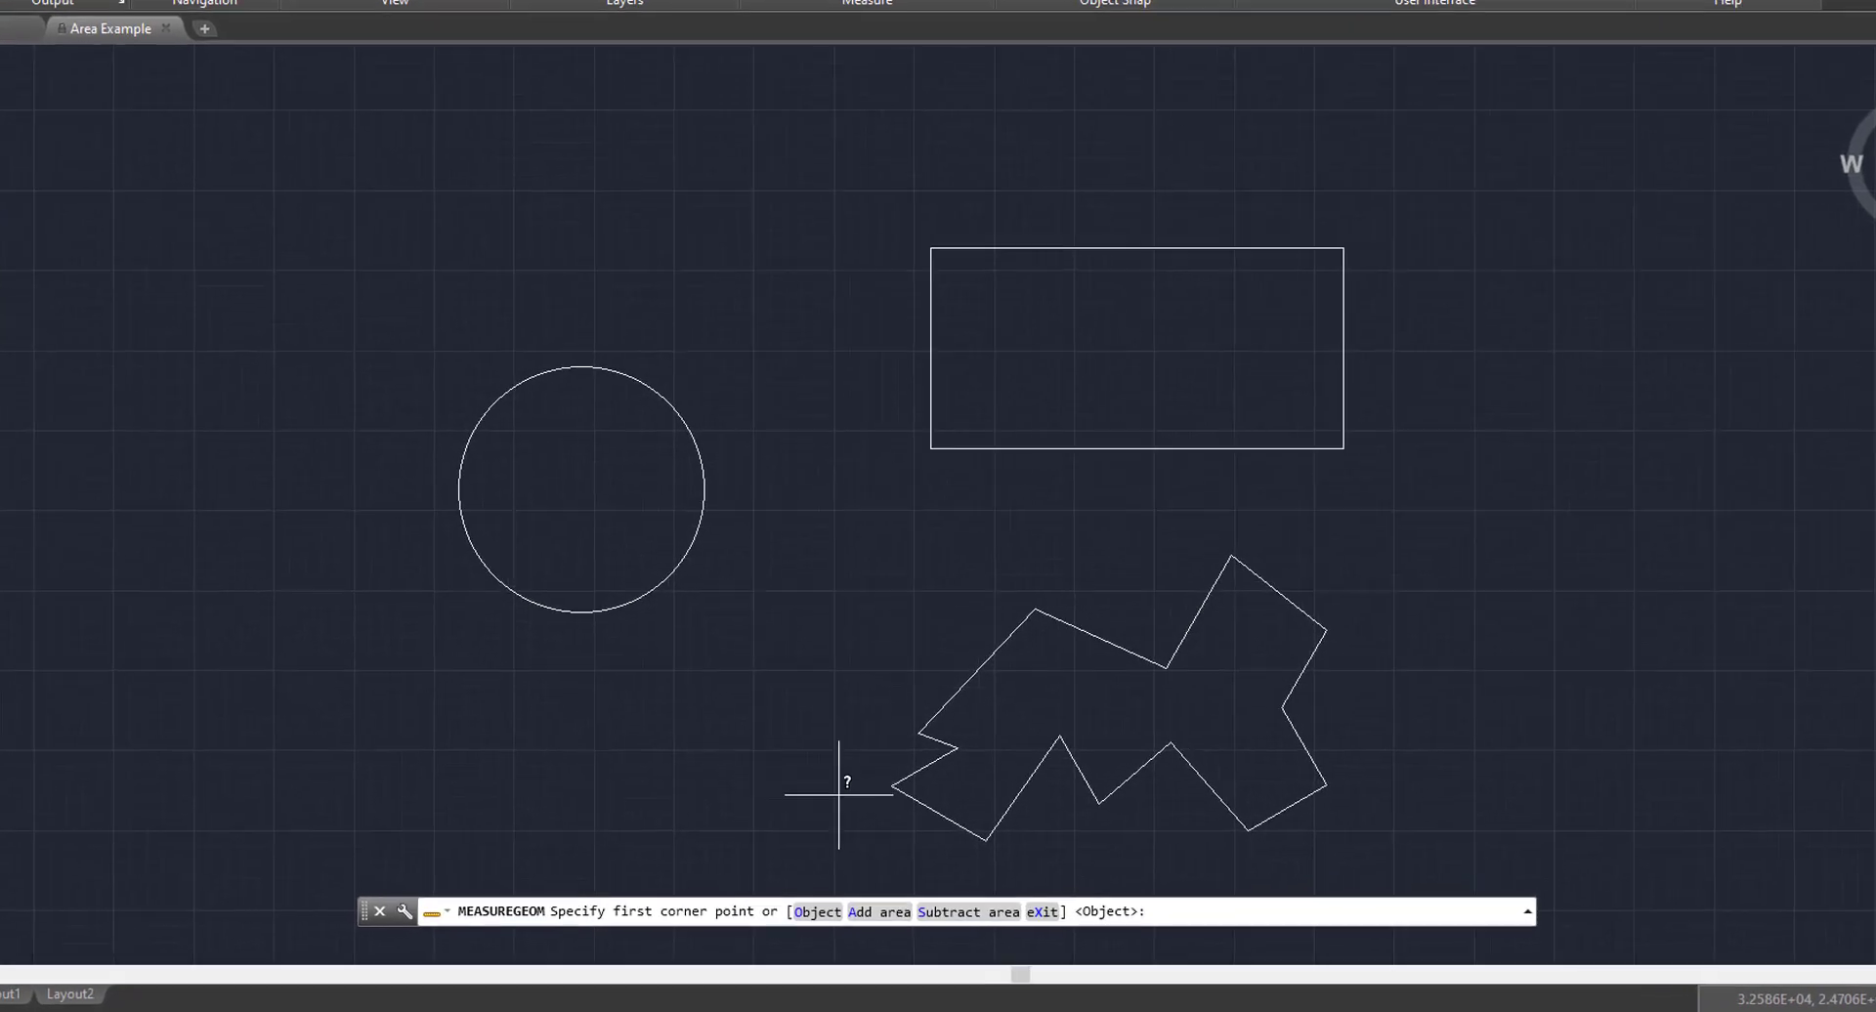
click(817, 912)
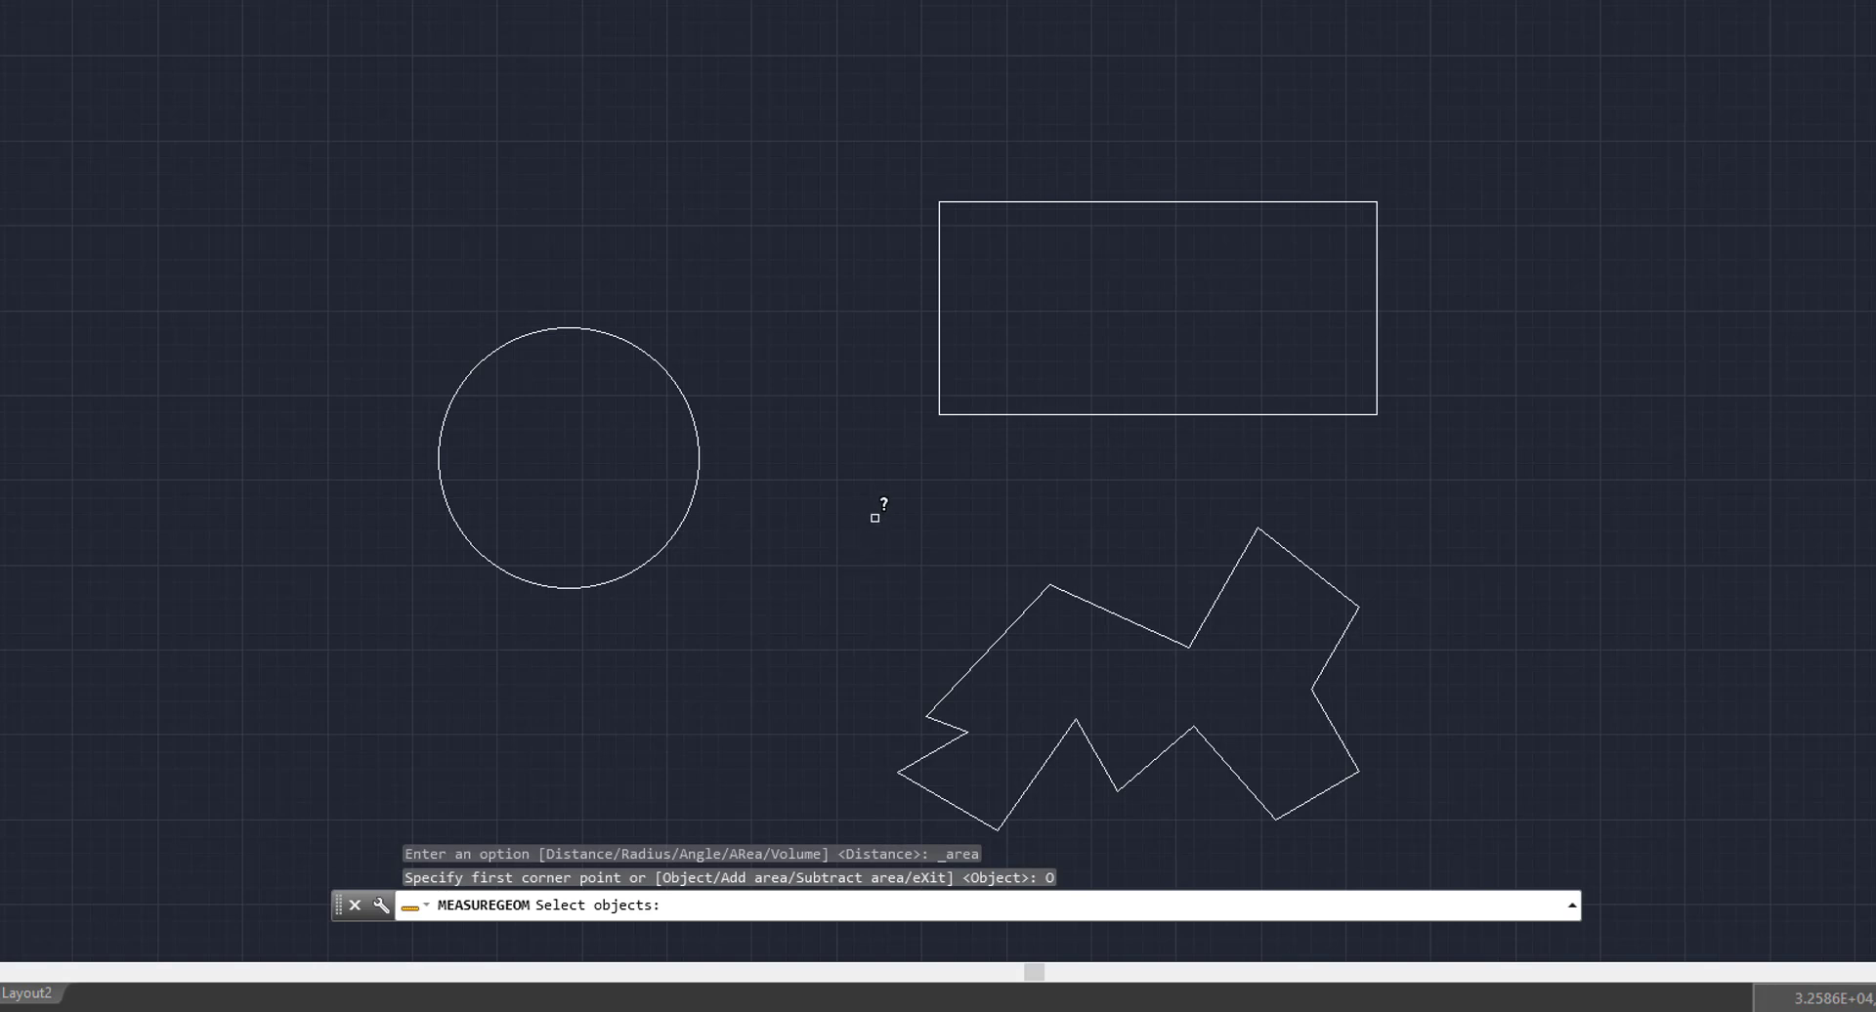
click(956, 415)
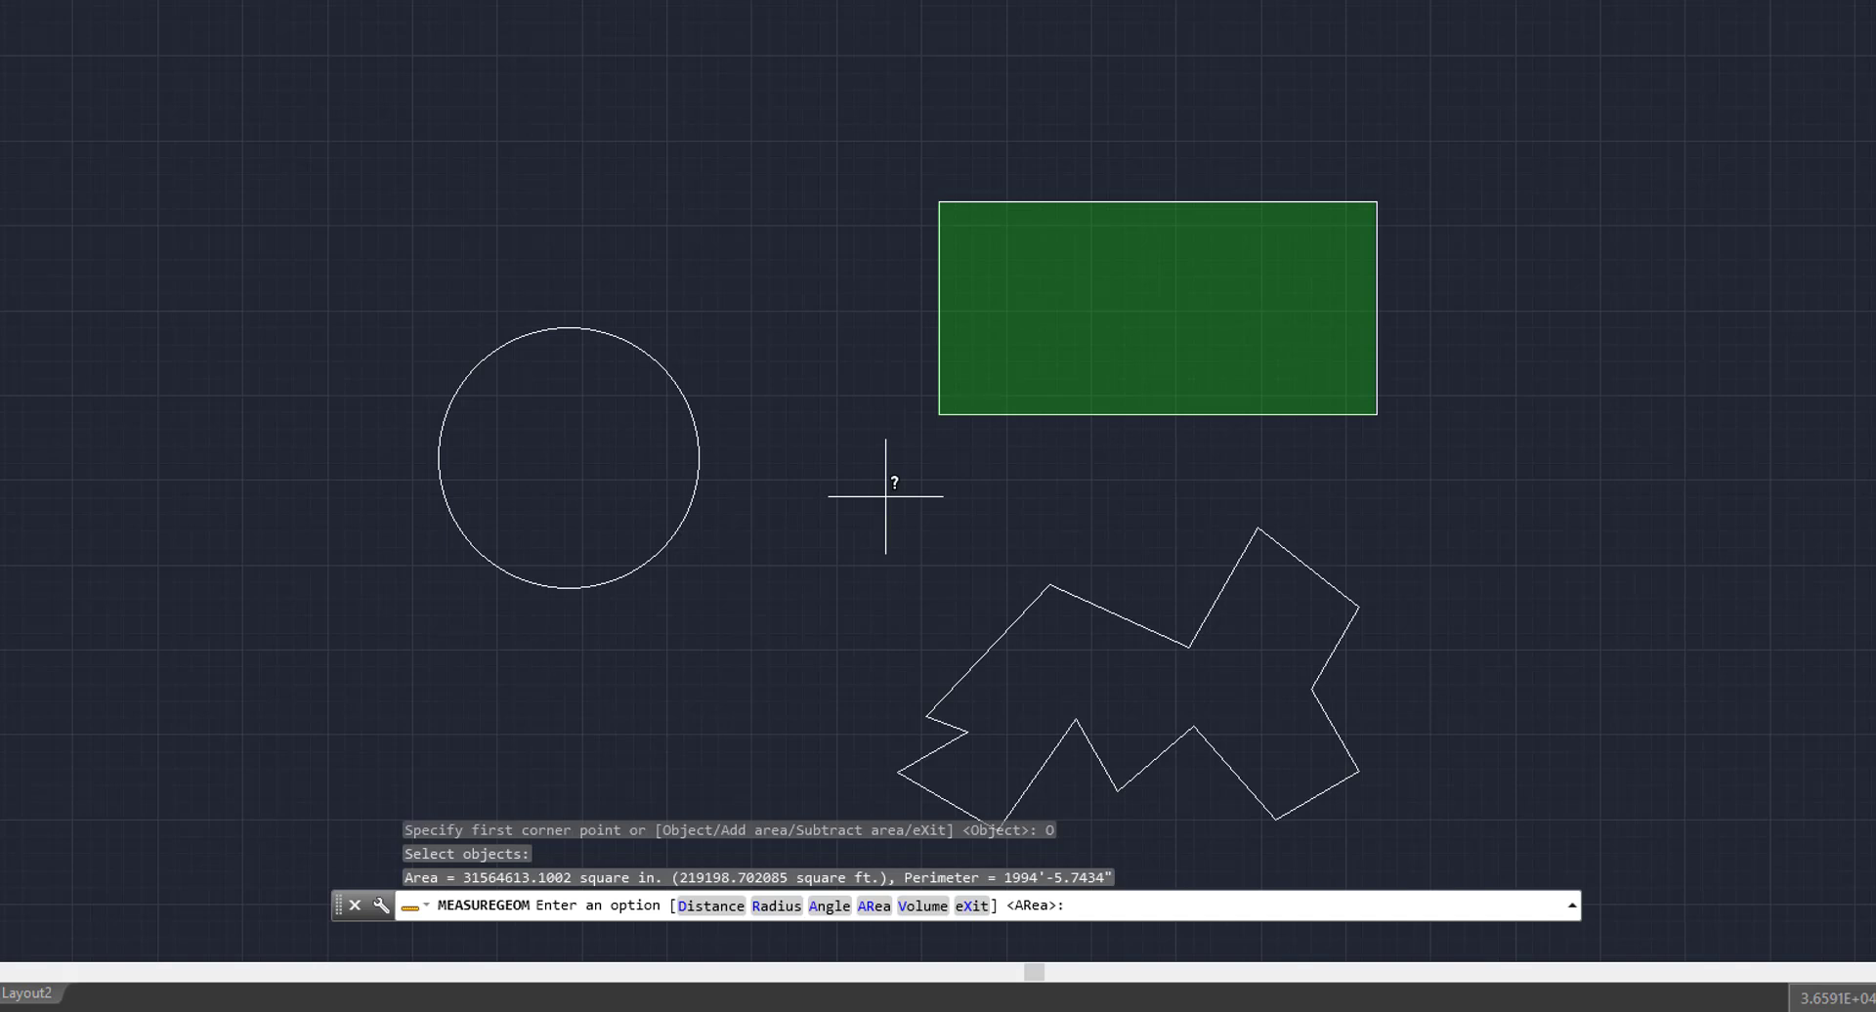
Step: Zoom to the polygon, measure it as an Object (no area reported), then cancel
key(Escape)
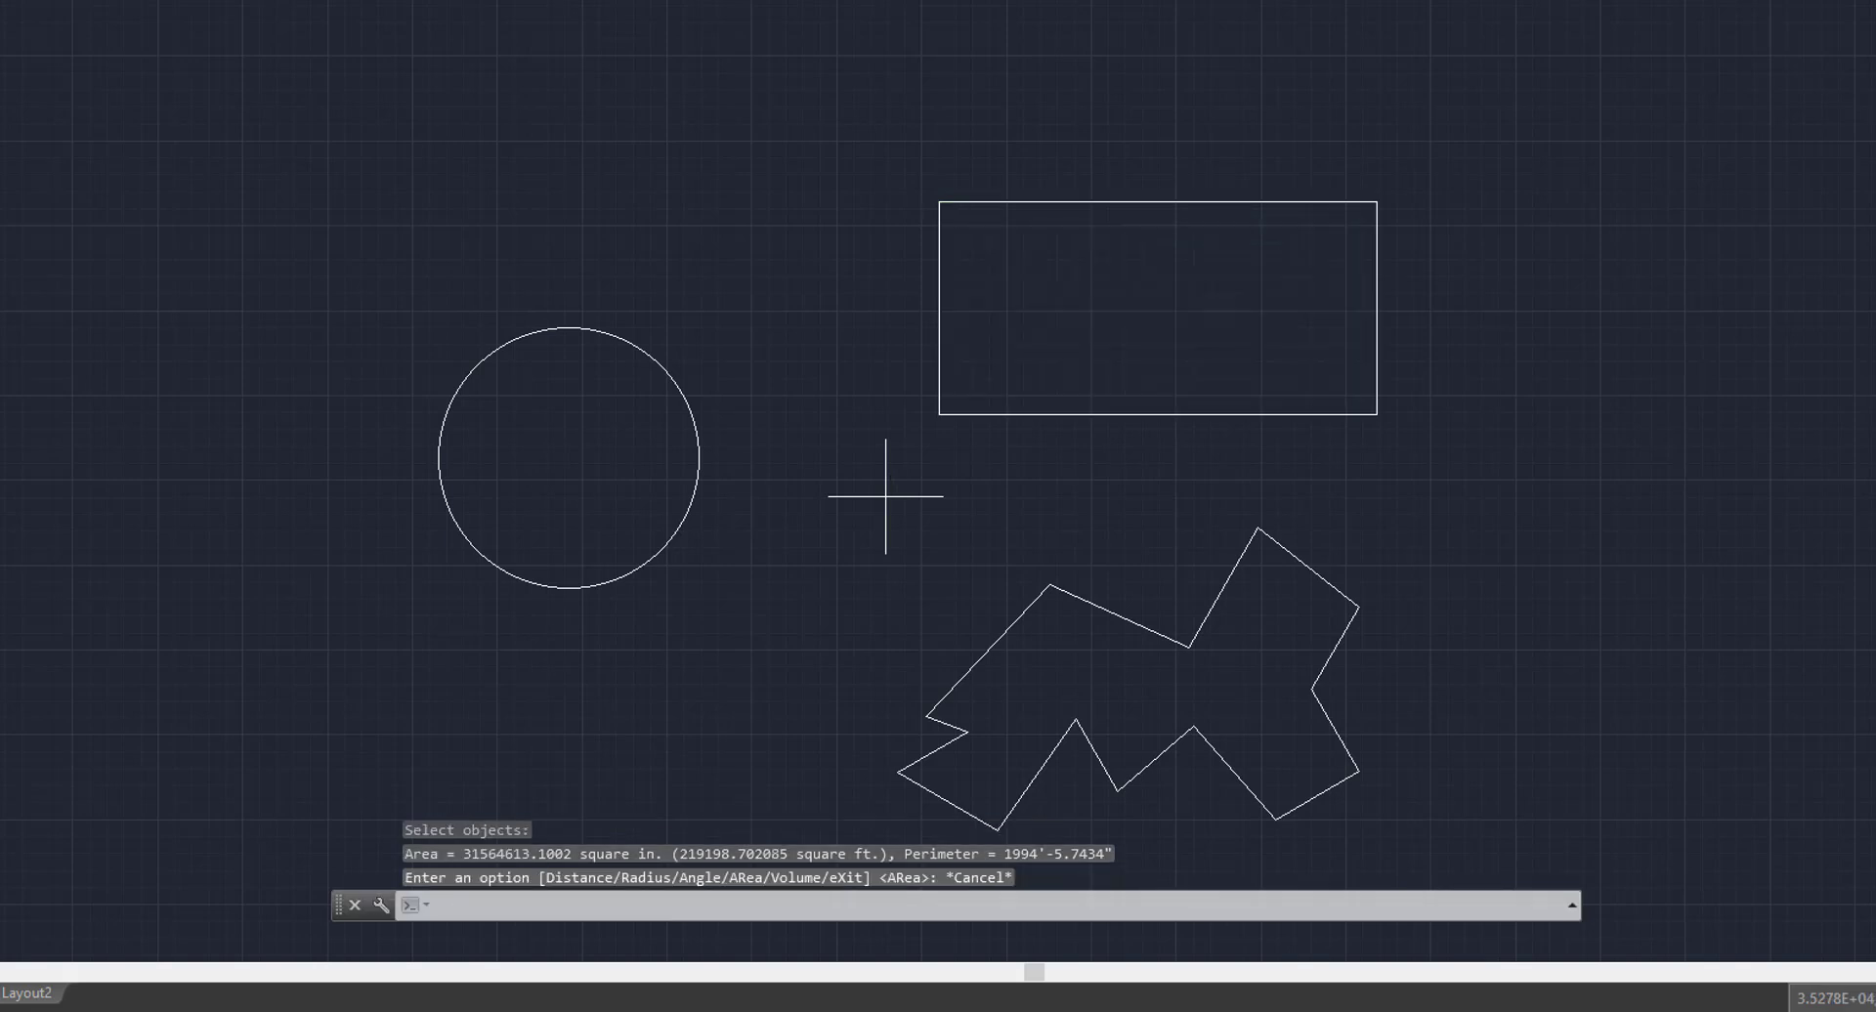
scroll(1419, 645, up, 2)
scroll(1416, 625, up, 2)
scroll(1415, 607, down, 2)
middle_drag(1415, 607, 1440, 414)
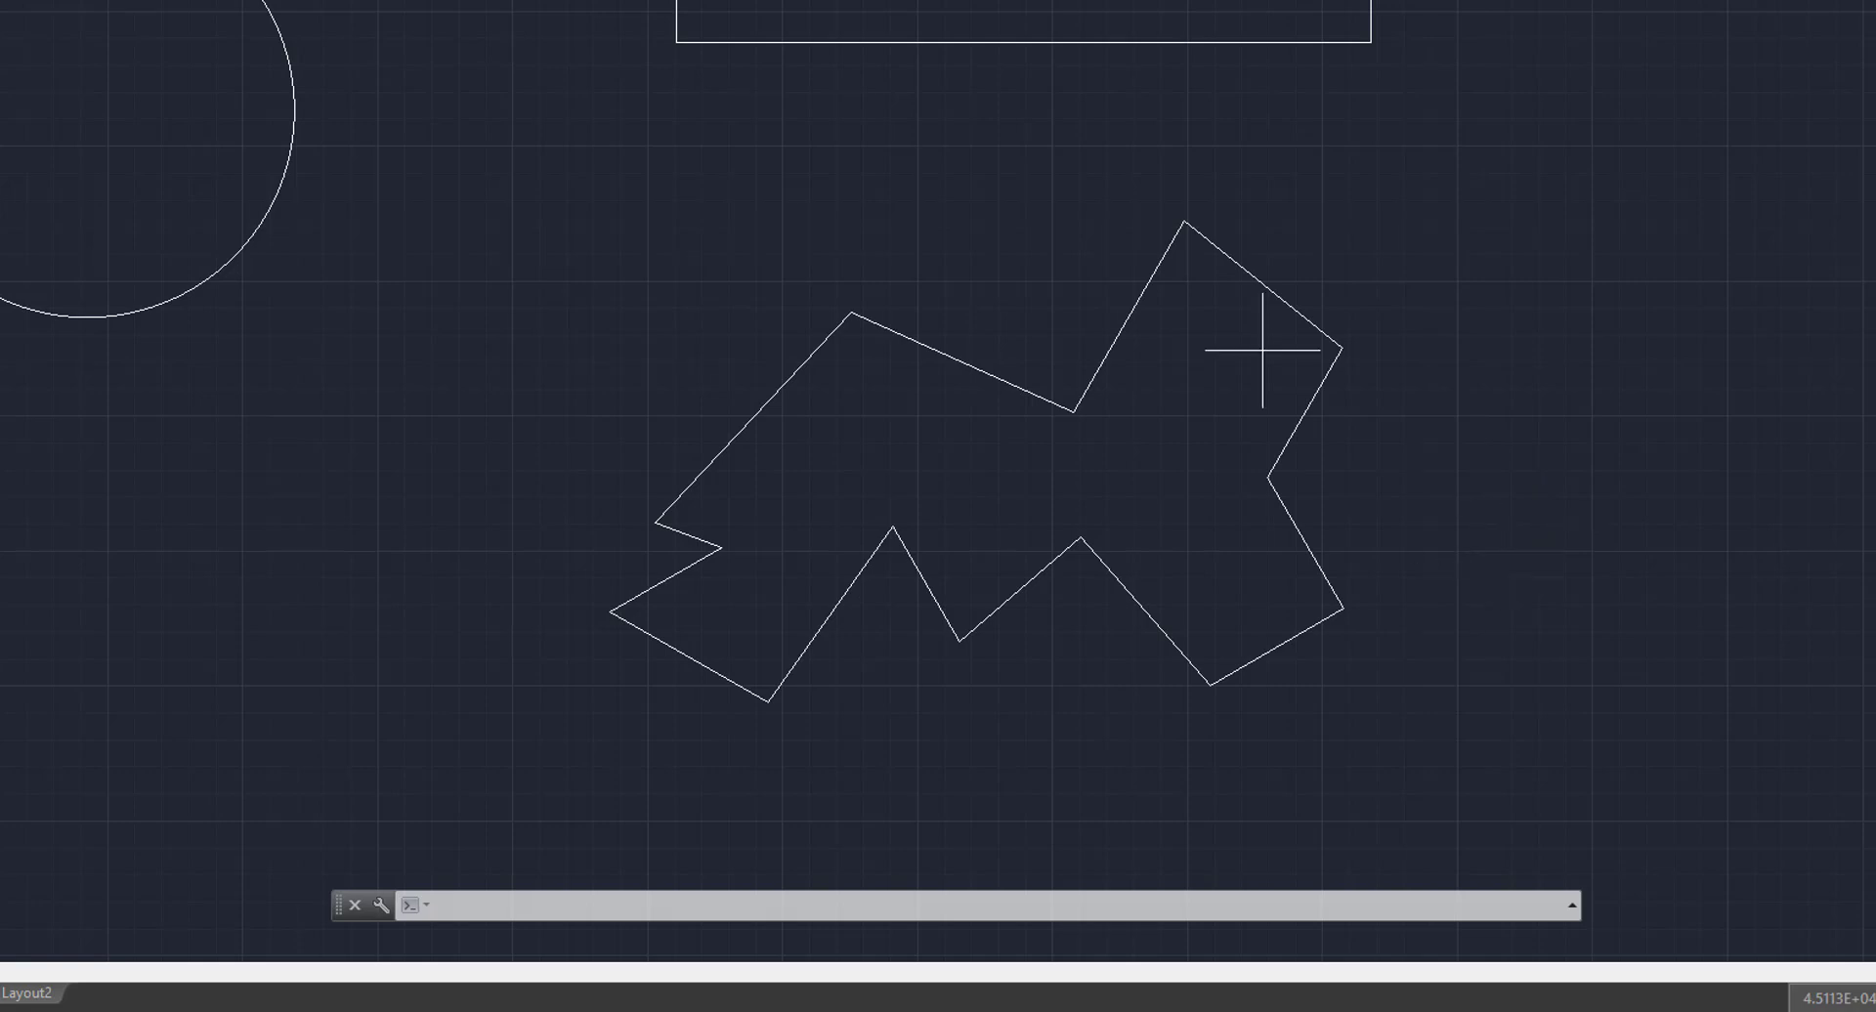
click(793, 0)
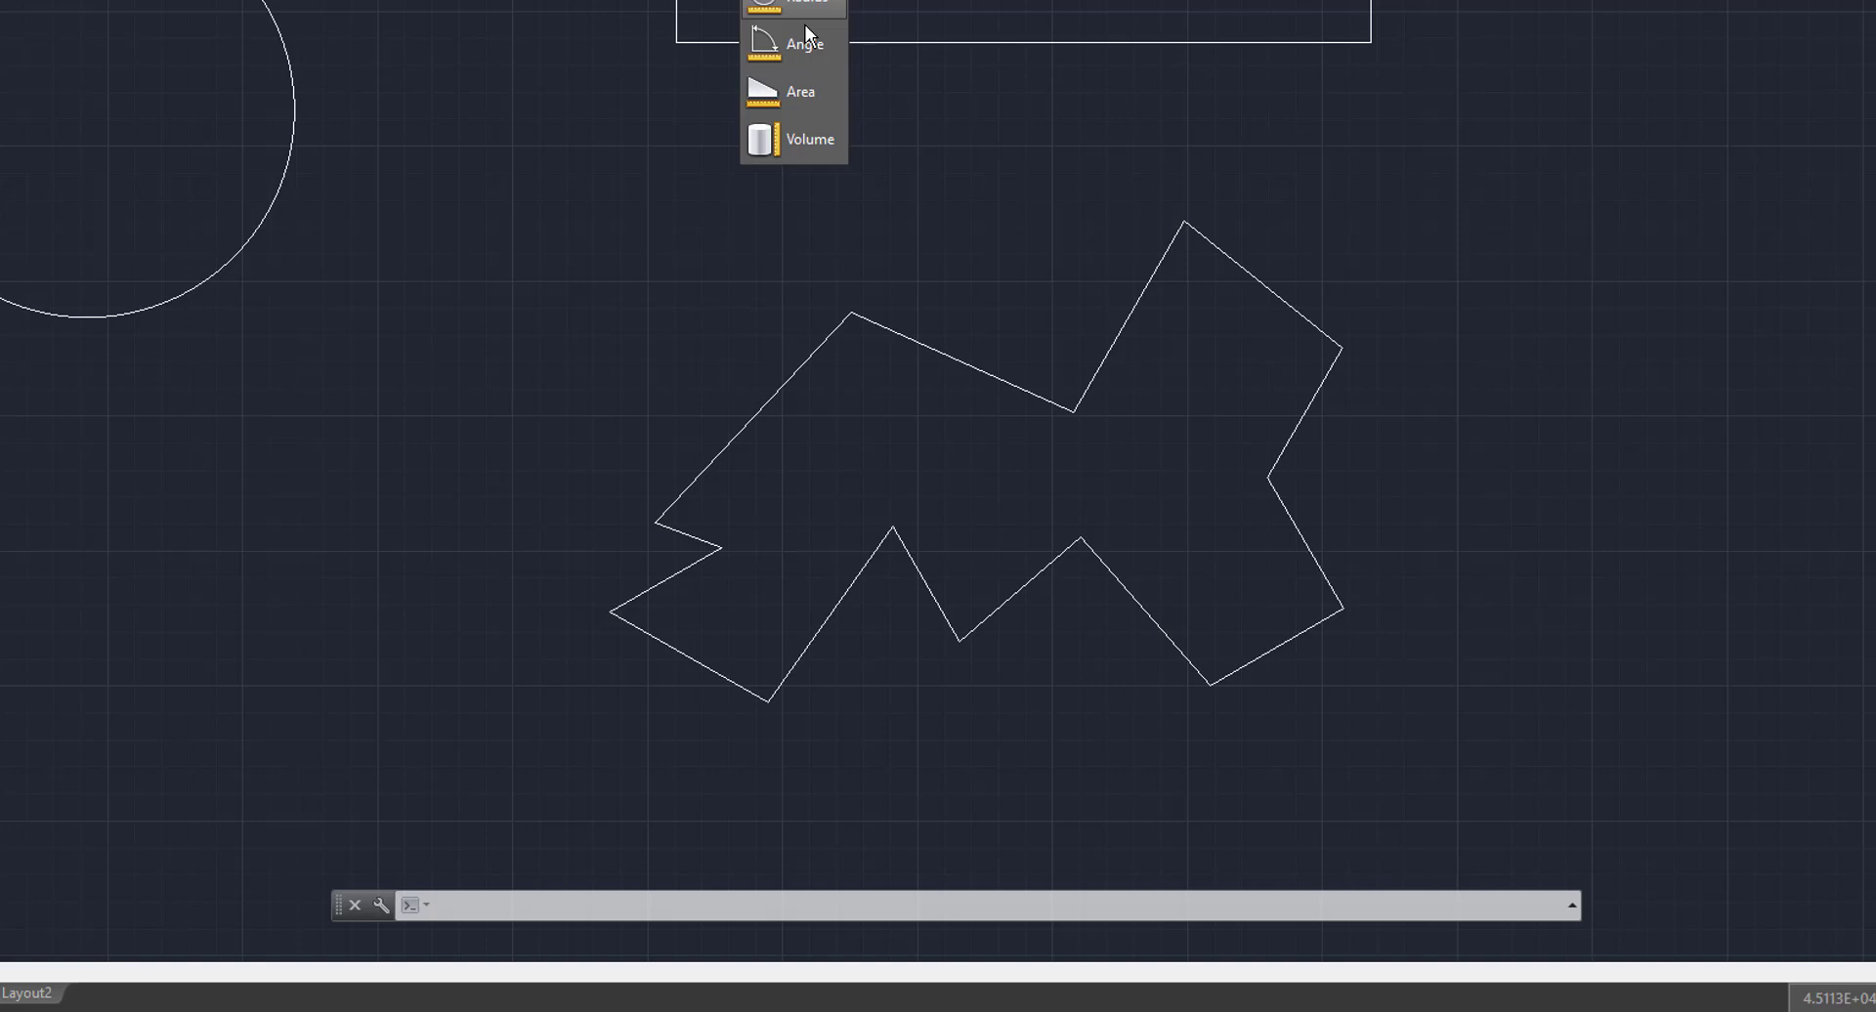
click(811, 88)
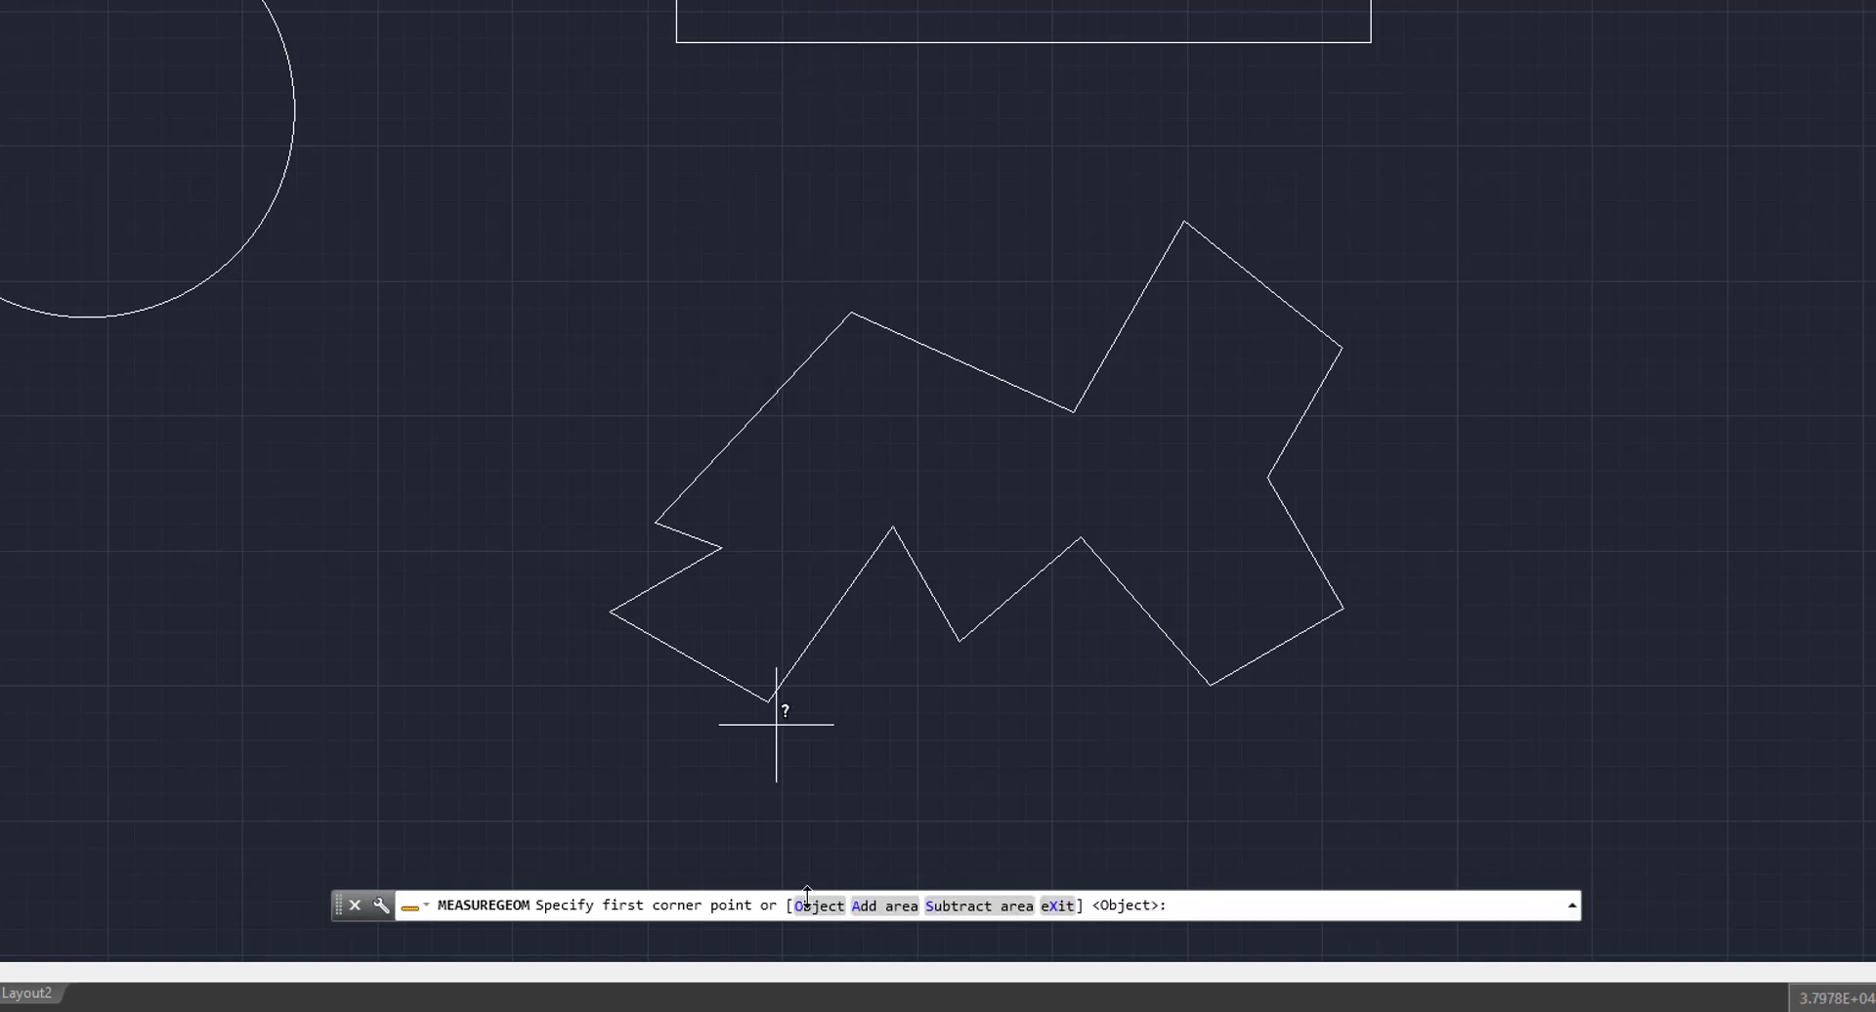
click(819, 906)
click(711, 460)
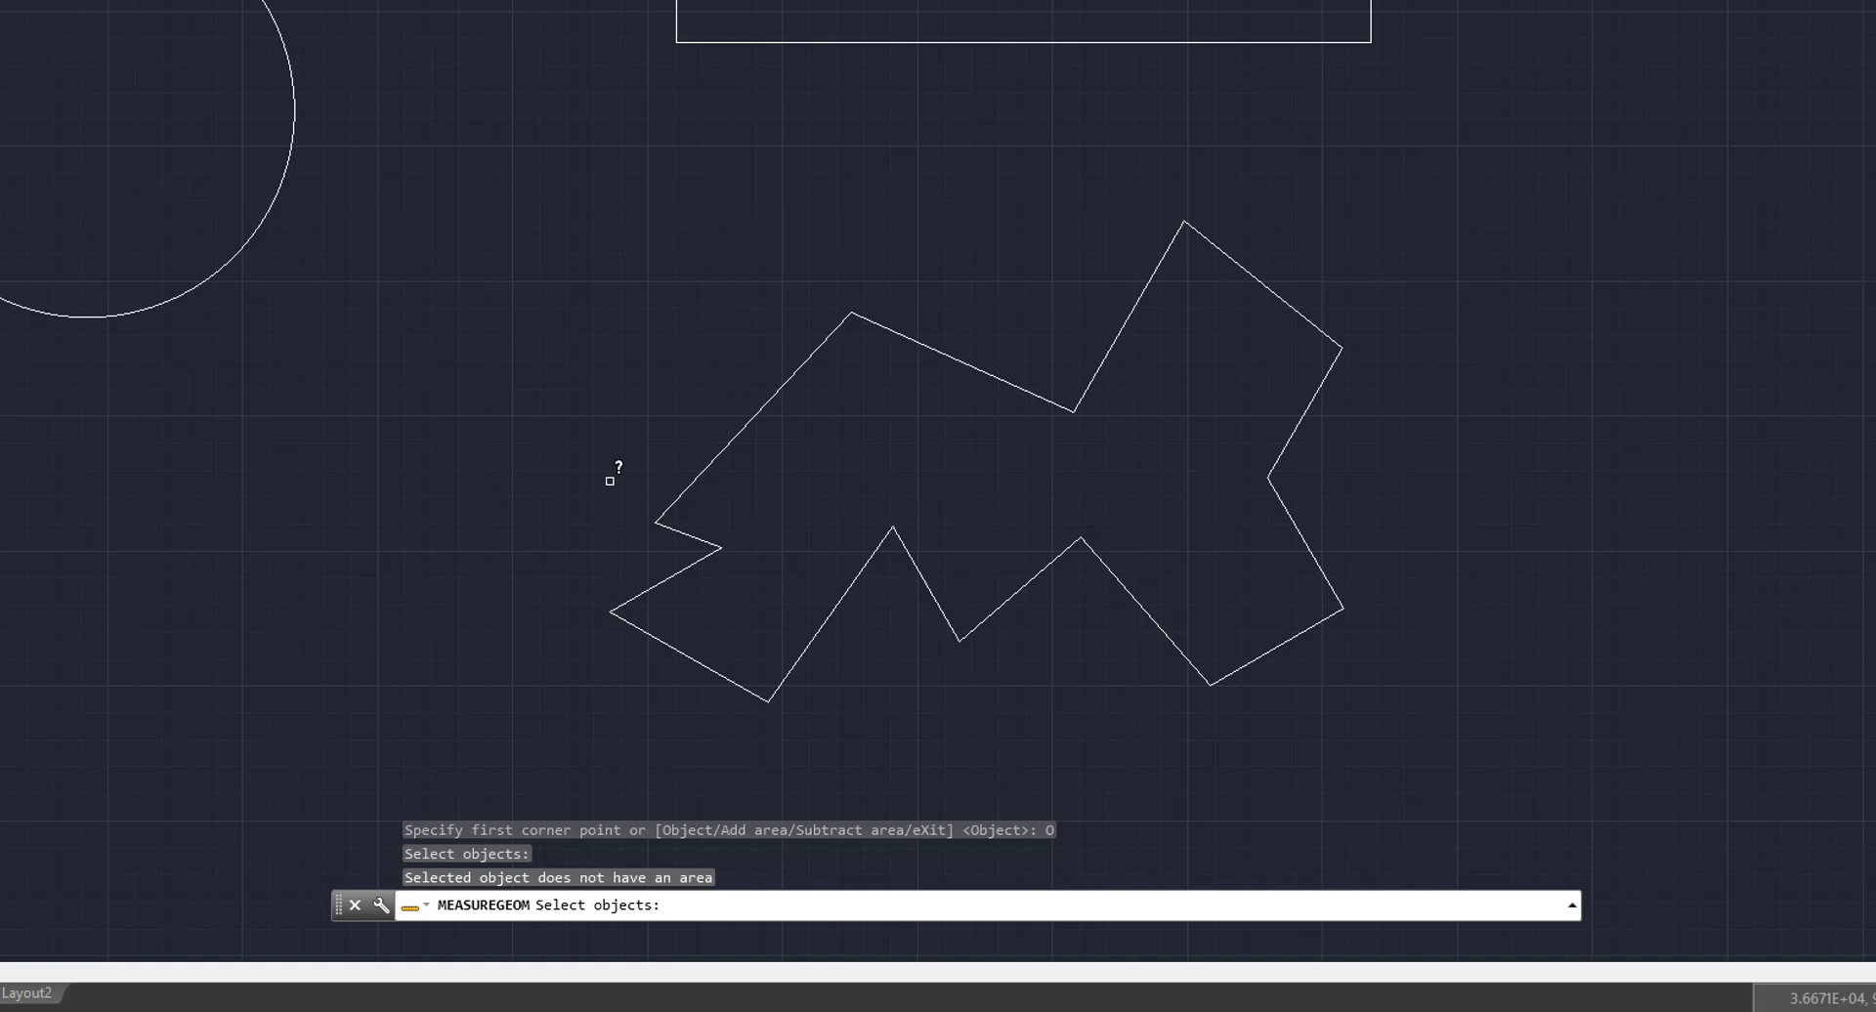
key(Escape)
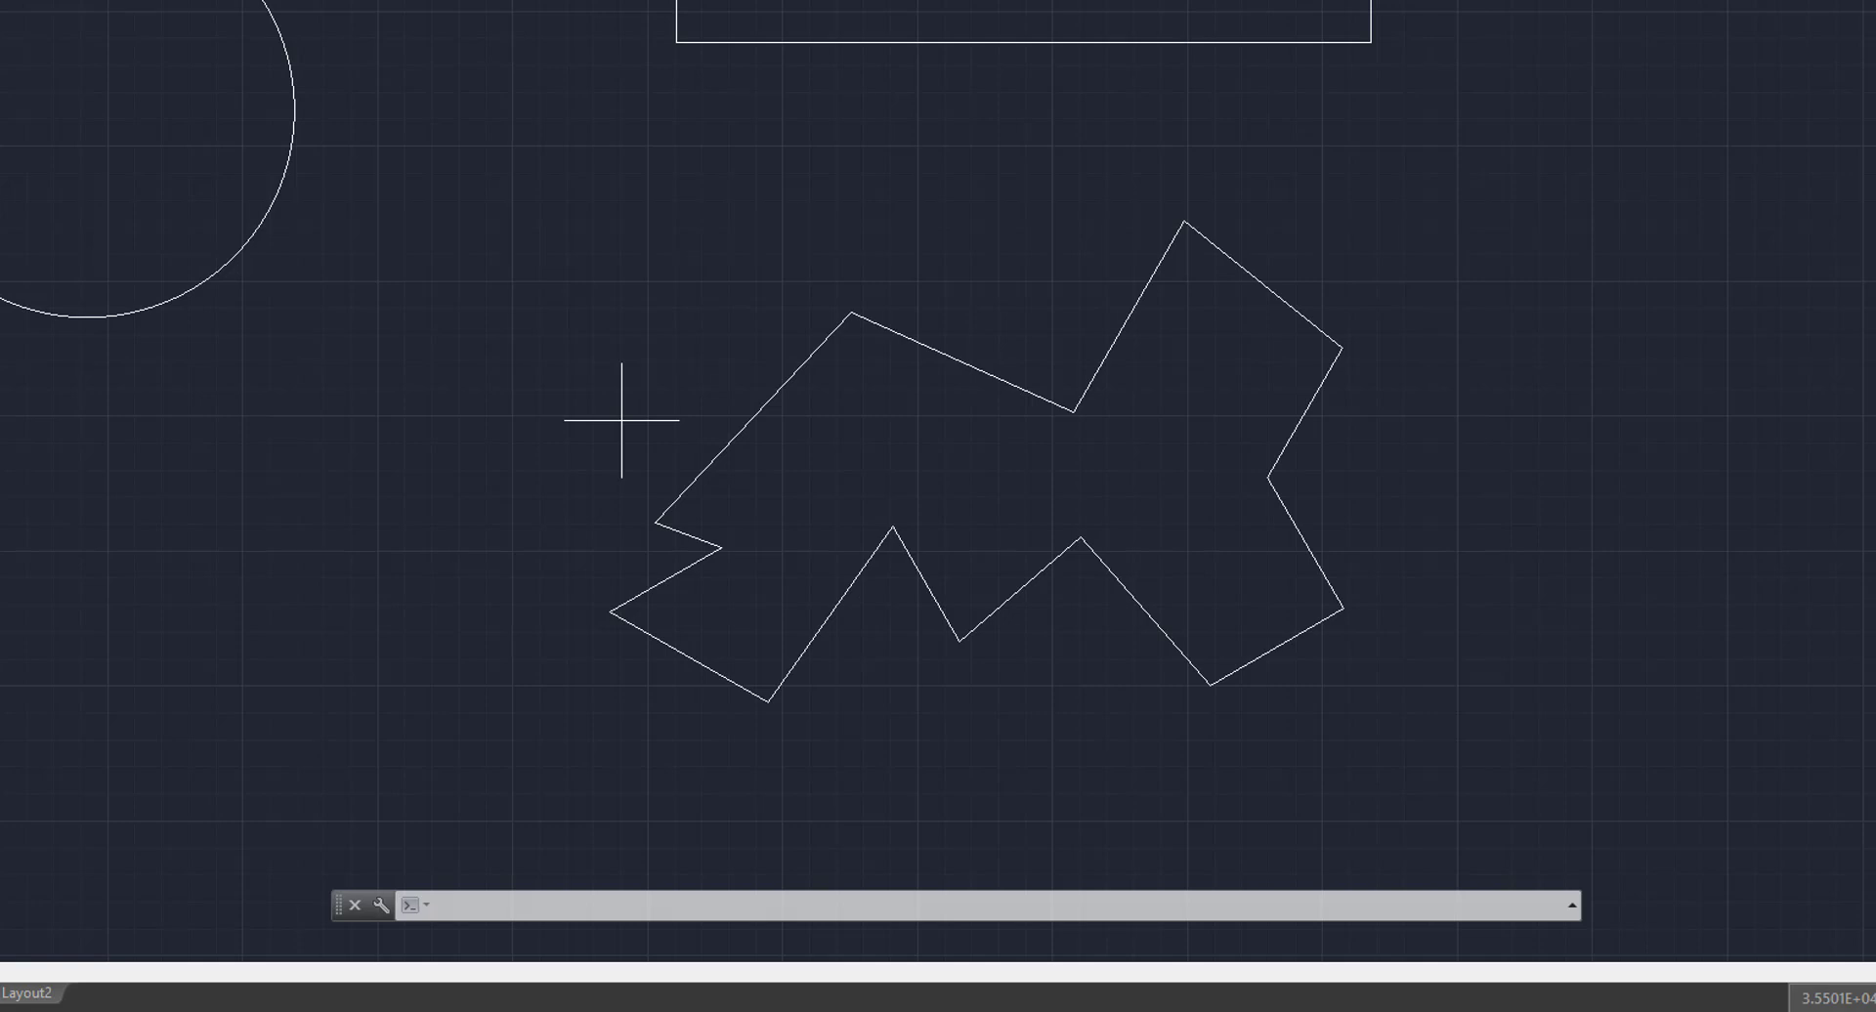
Step: Start an Area measurement and pick the polygon's left, top-peak, right and lower-right corners
click(703, 0)
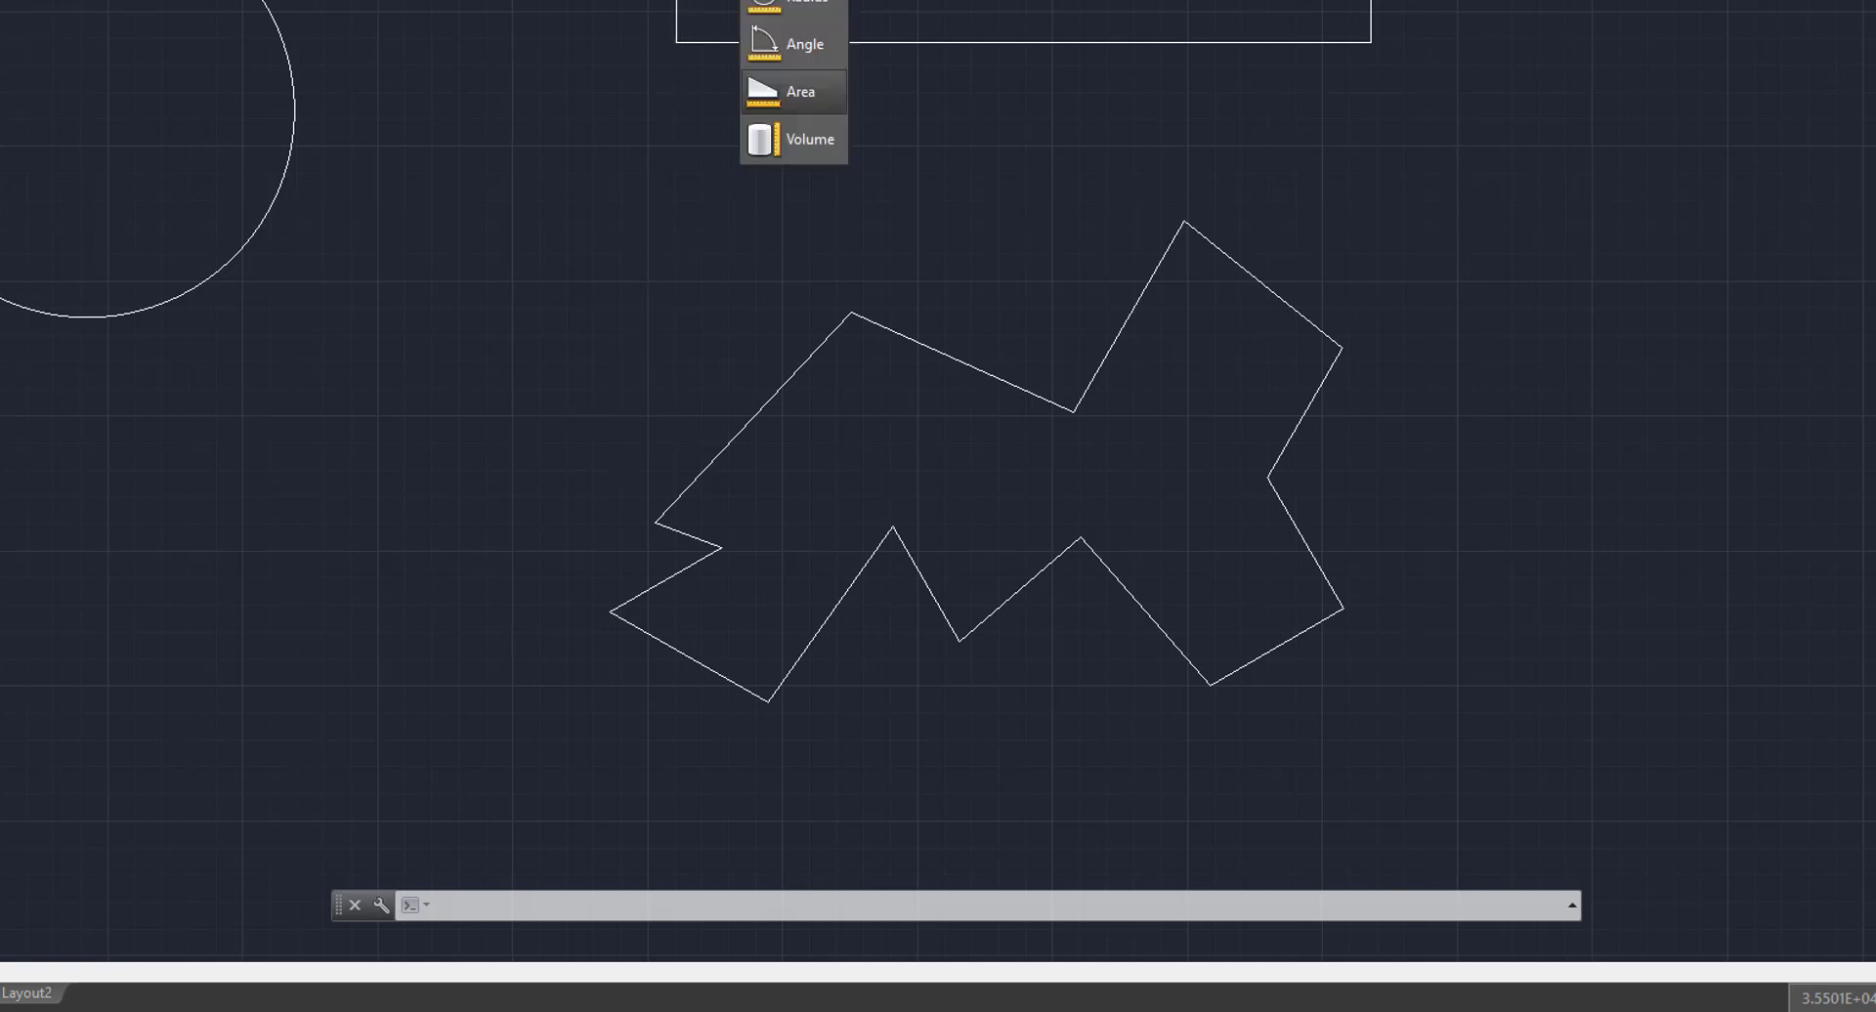
click(776, 91)
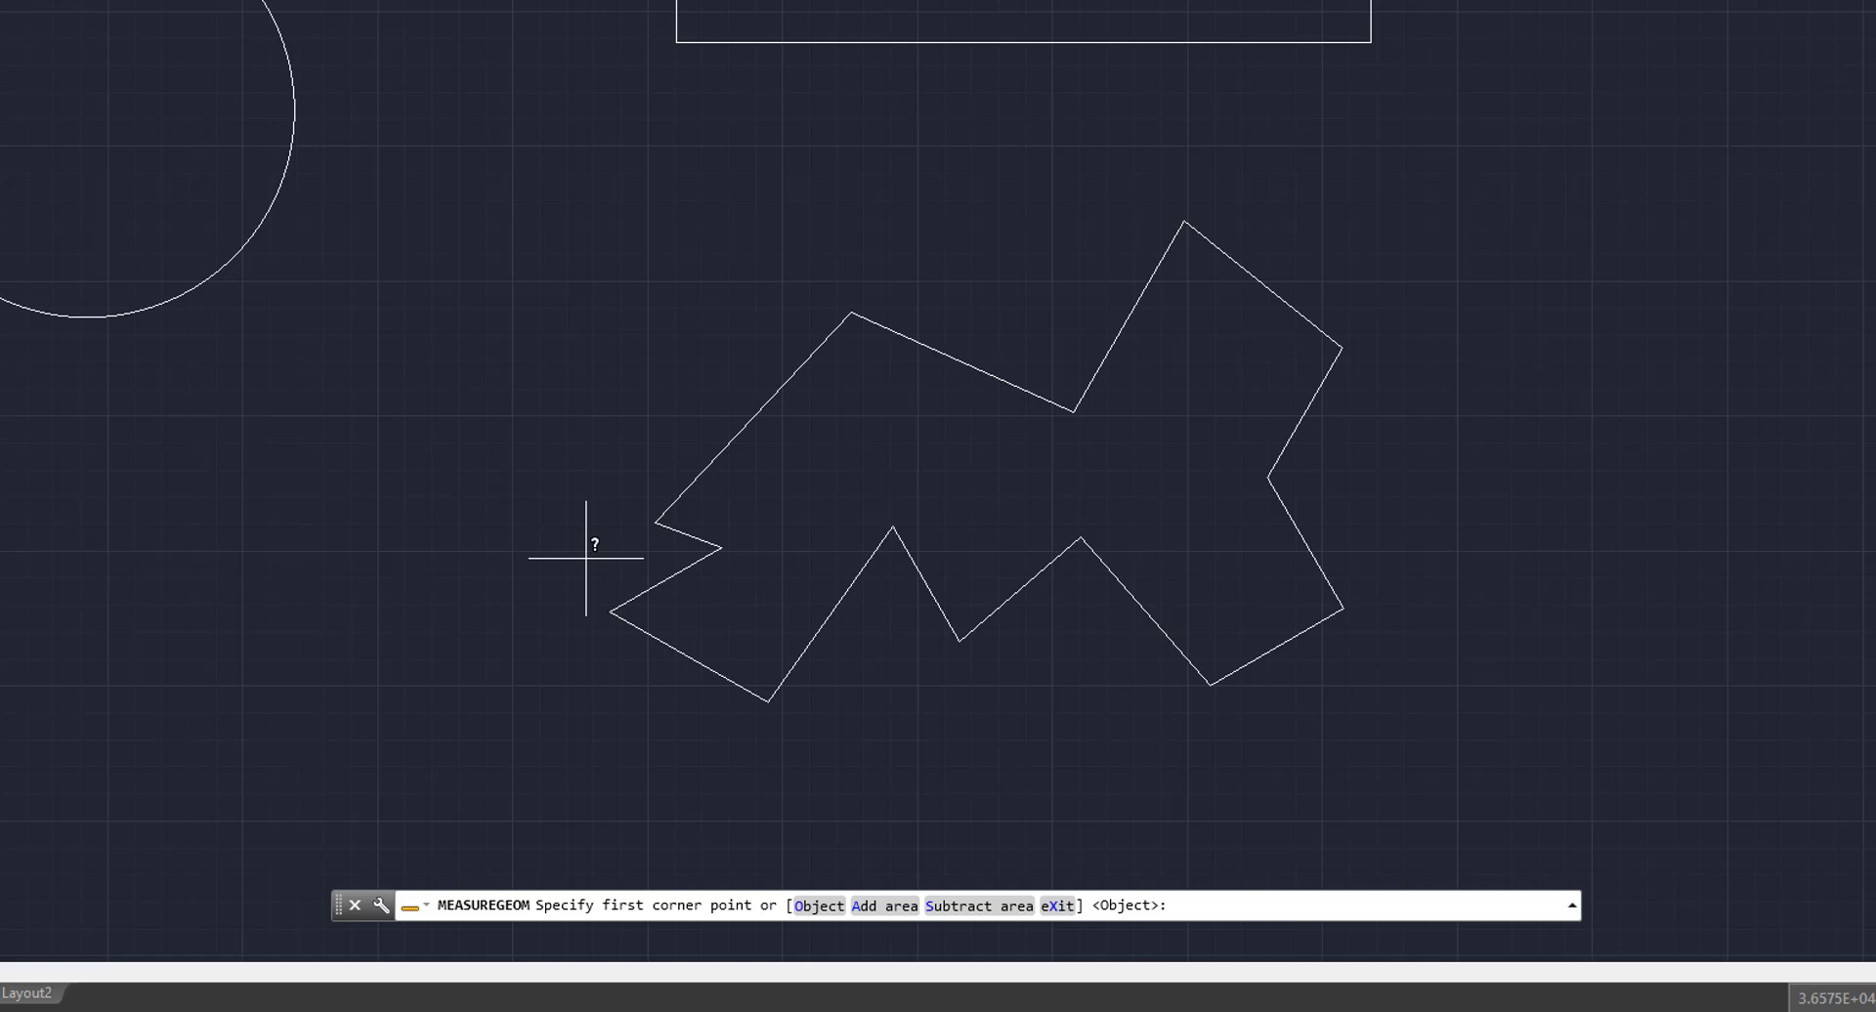
click(656, 523)
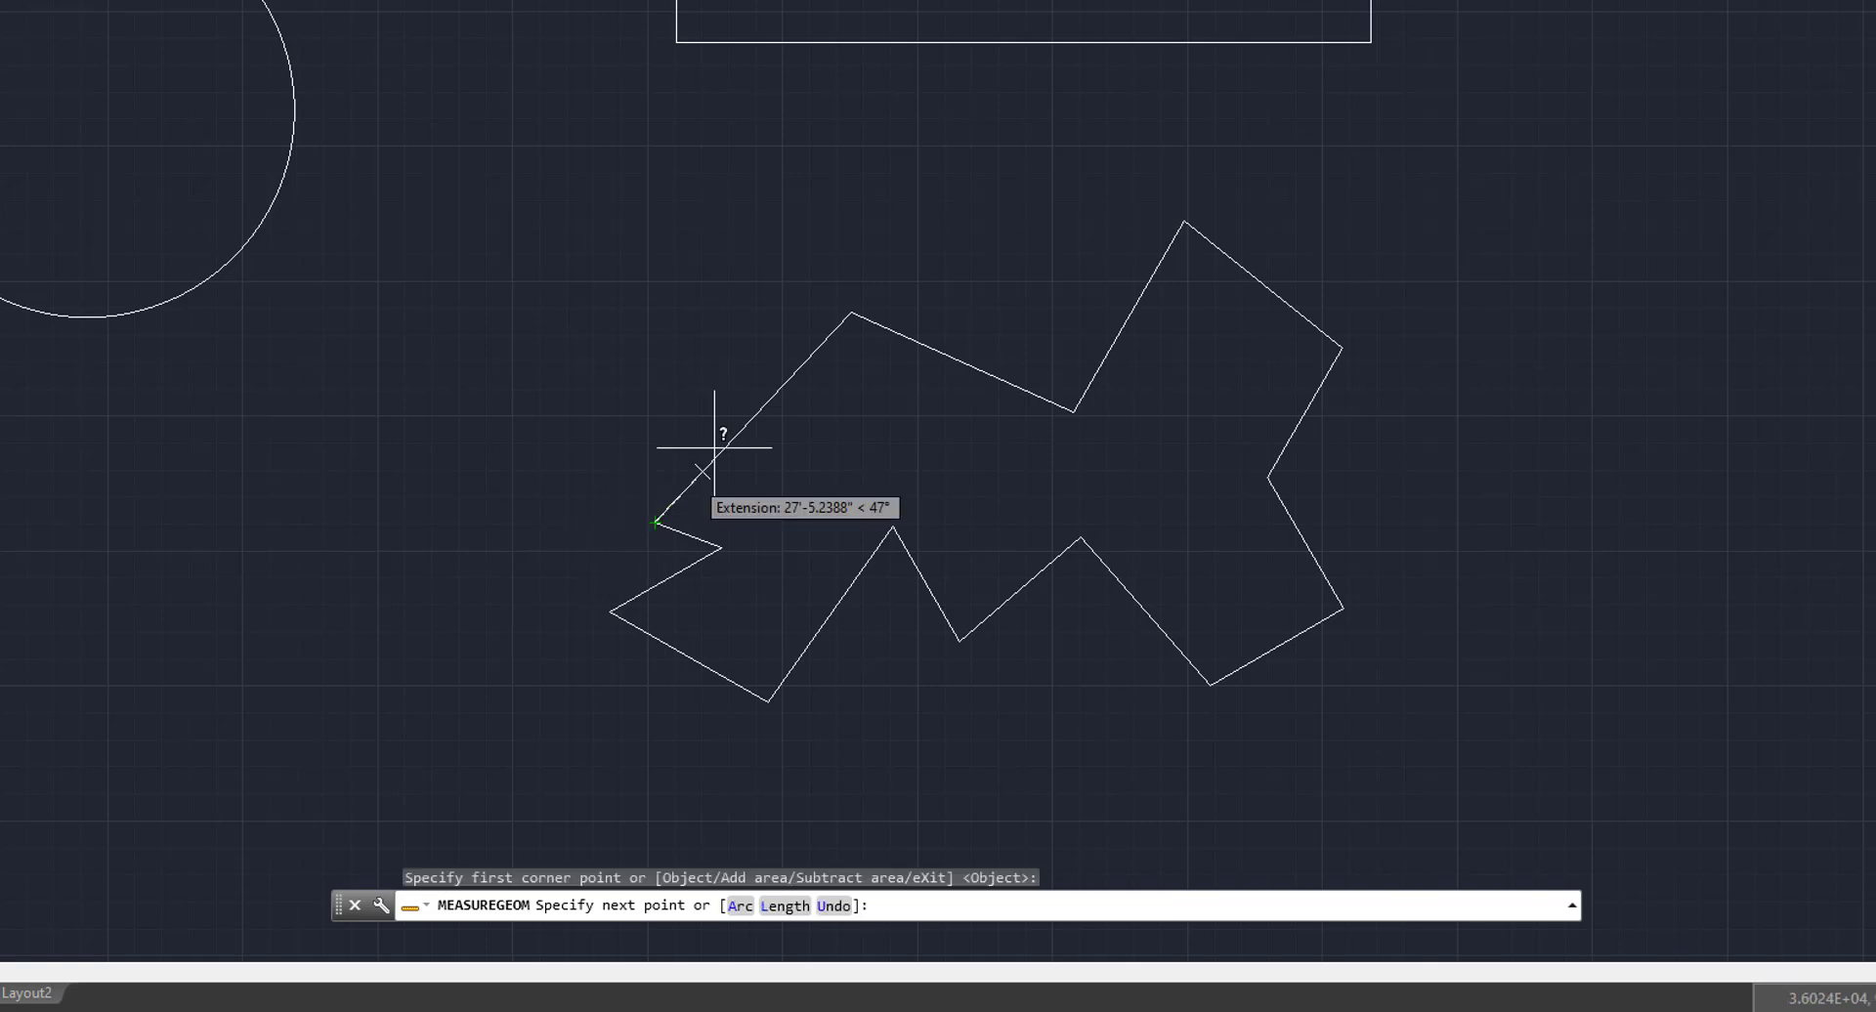
click(851, 313)
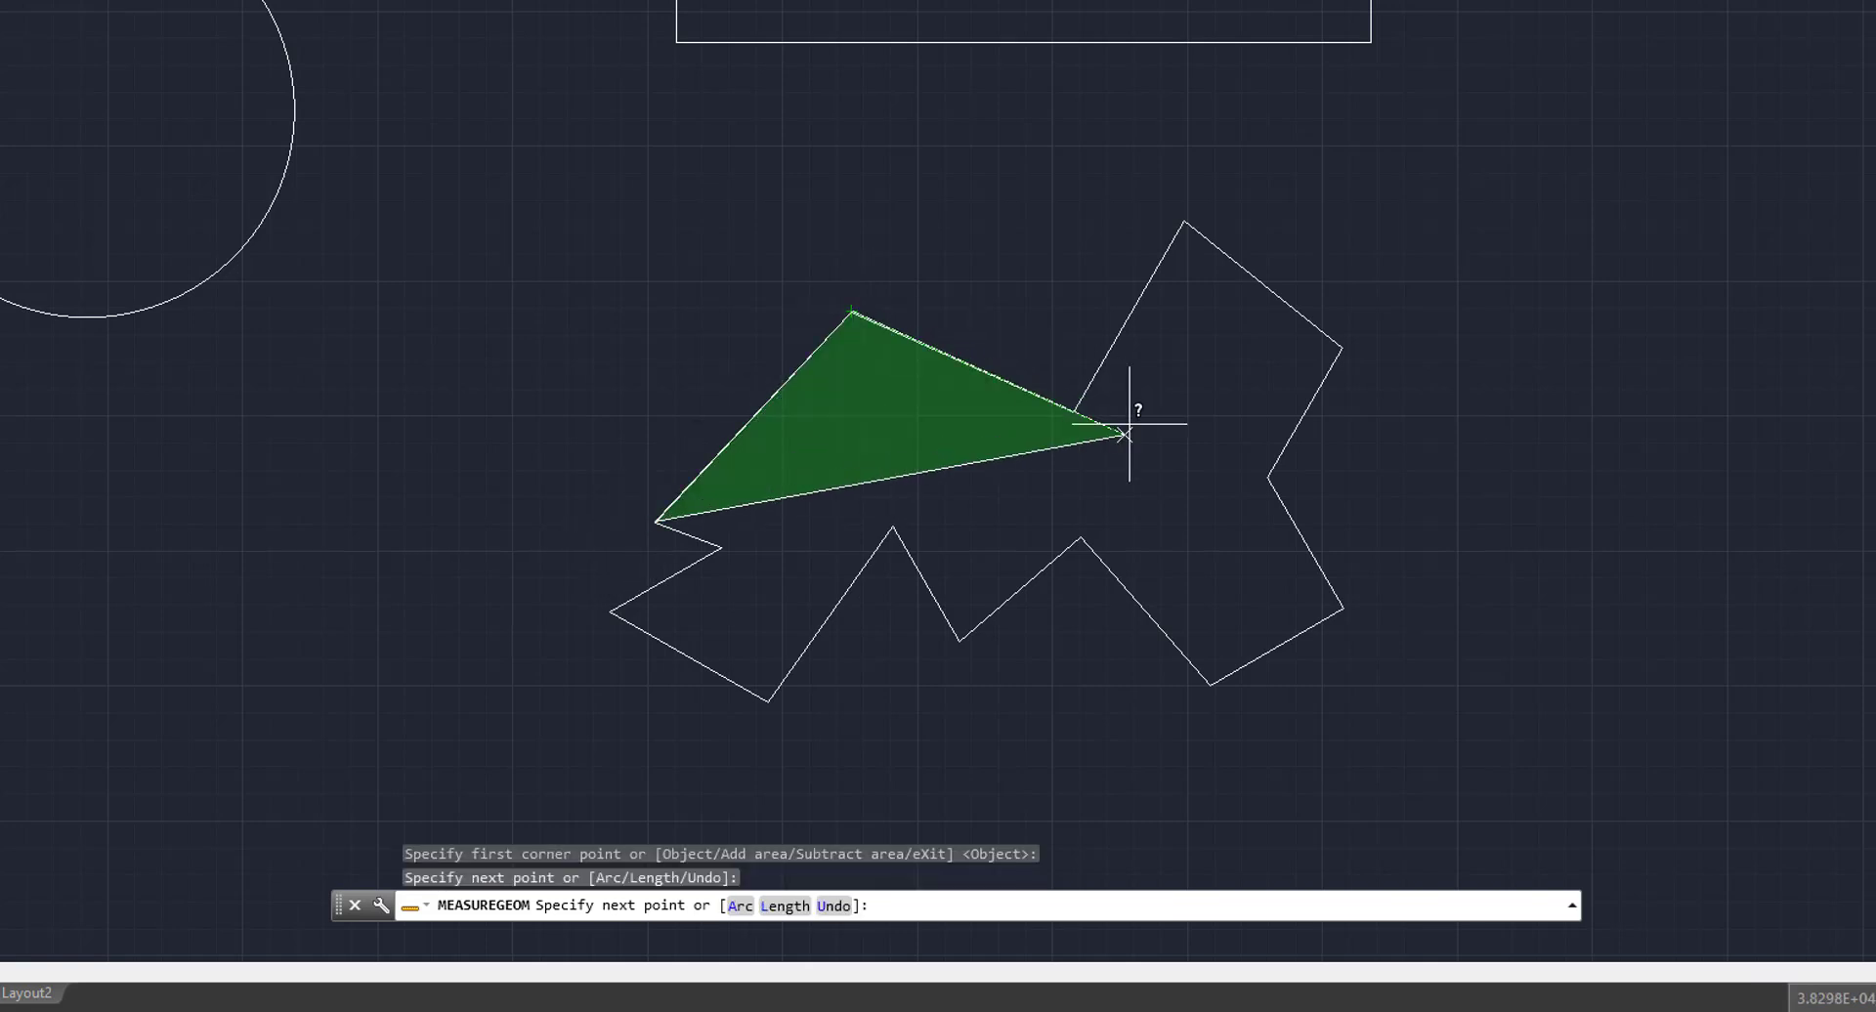
click(1074, 413)
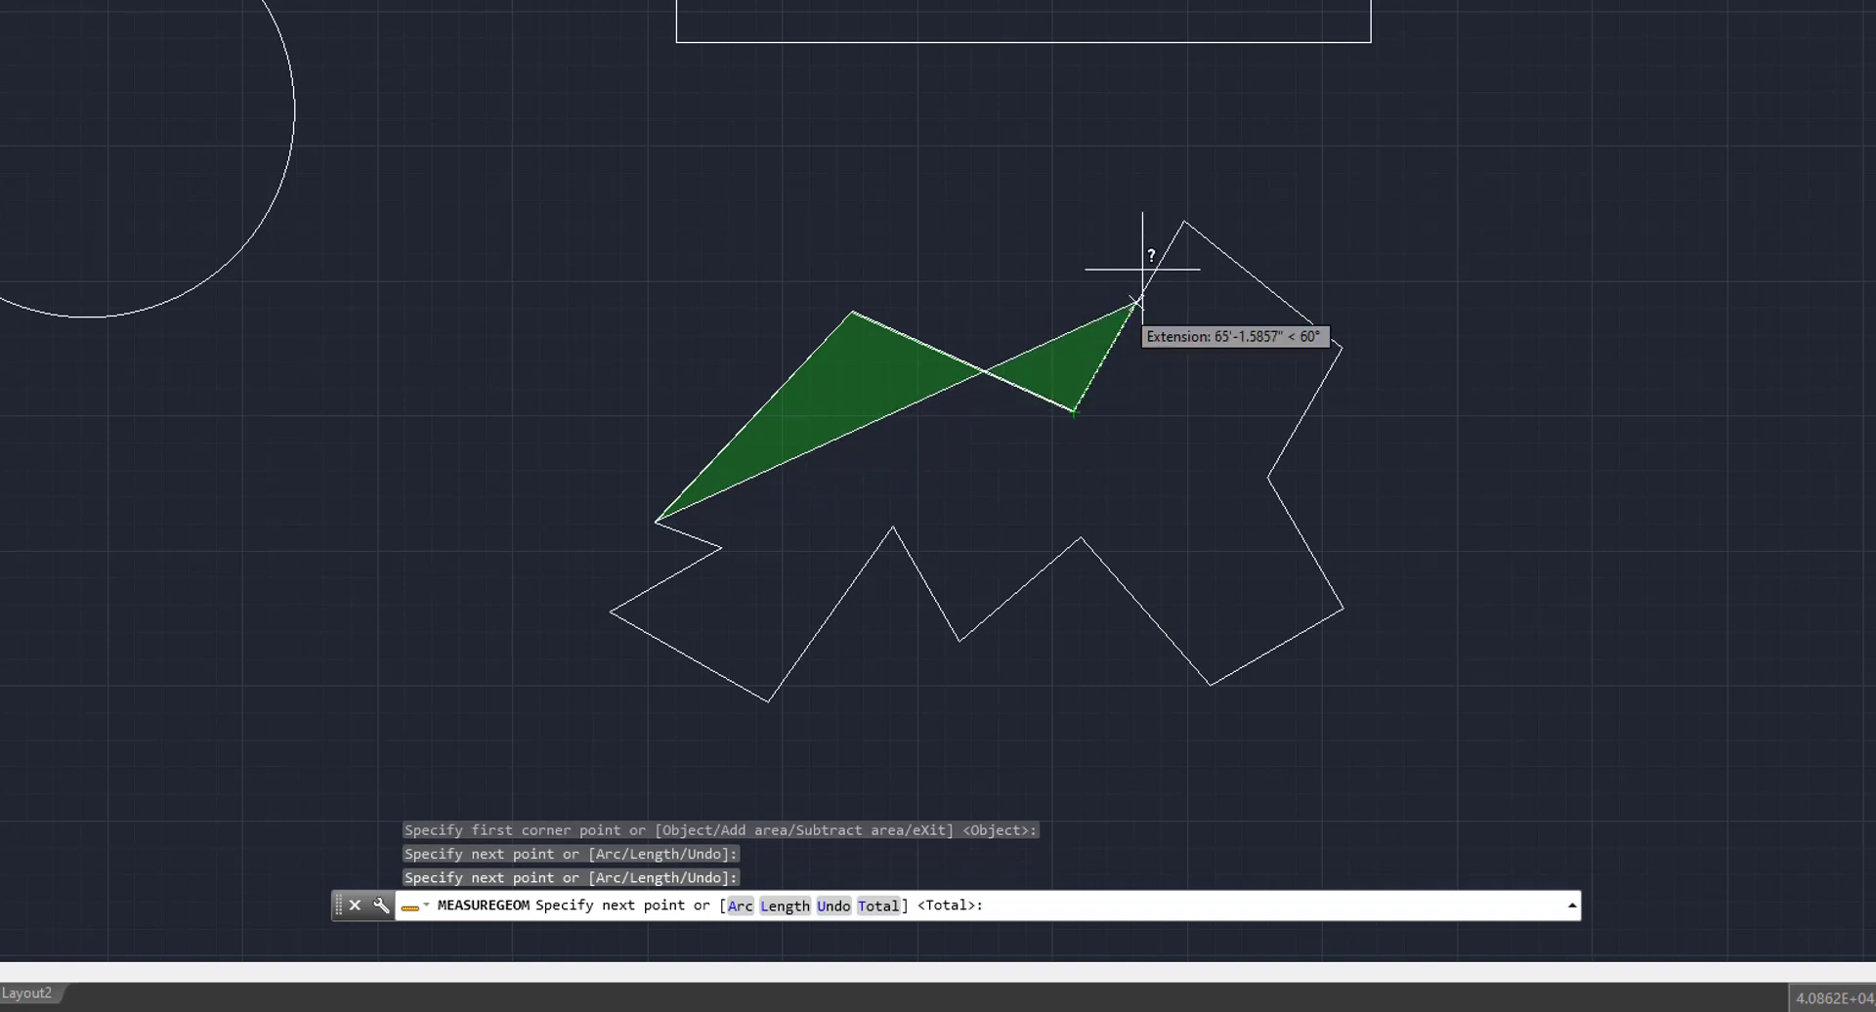
click(1183, 221)
click(1342, 347)
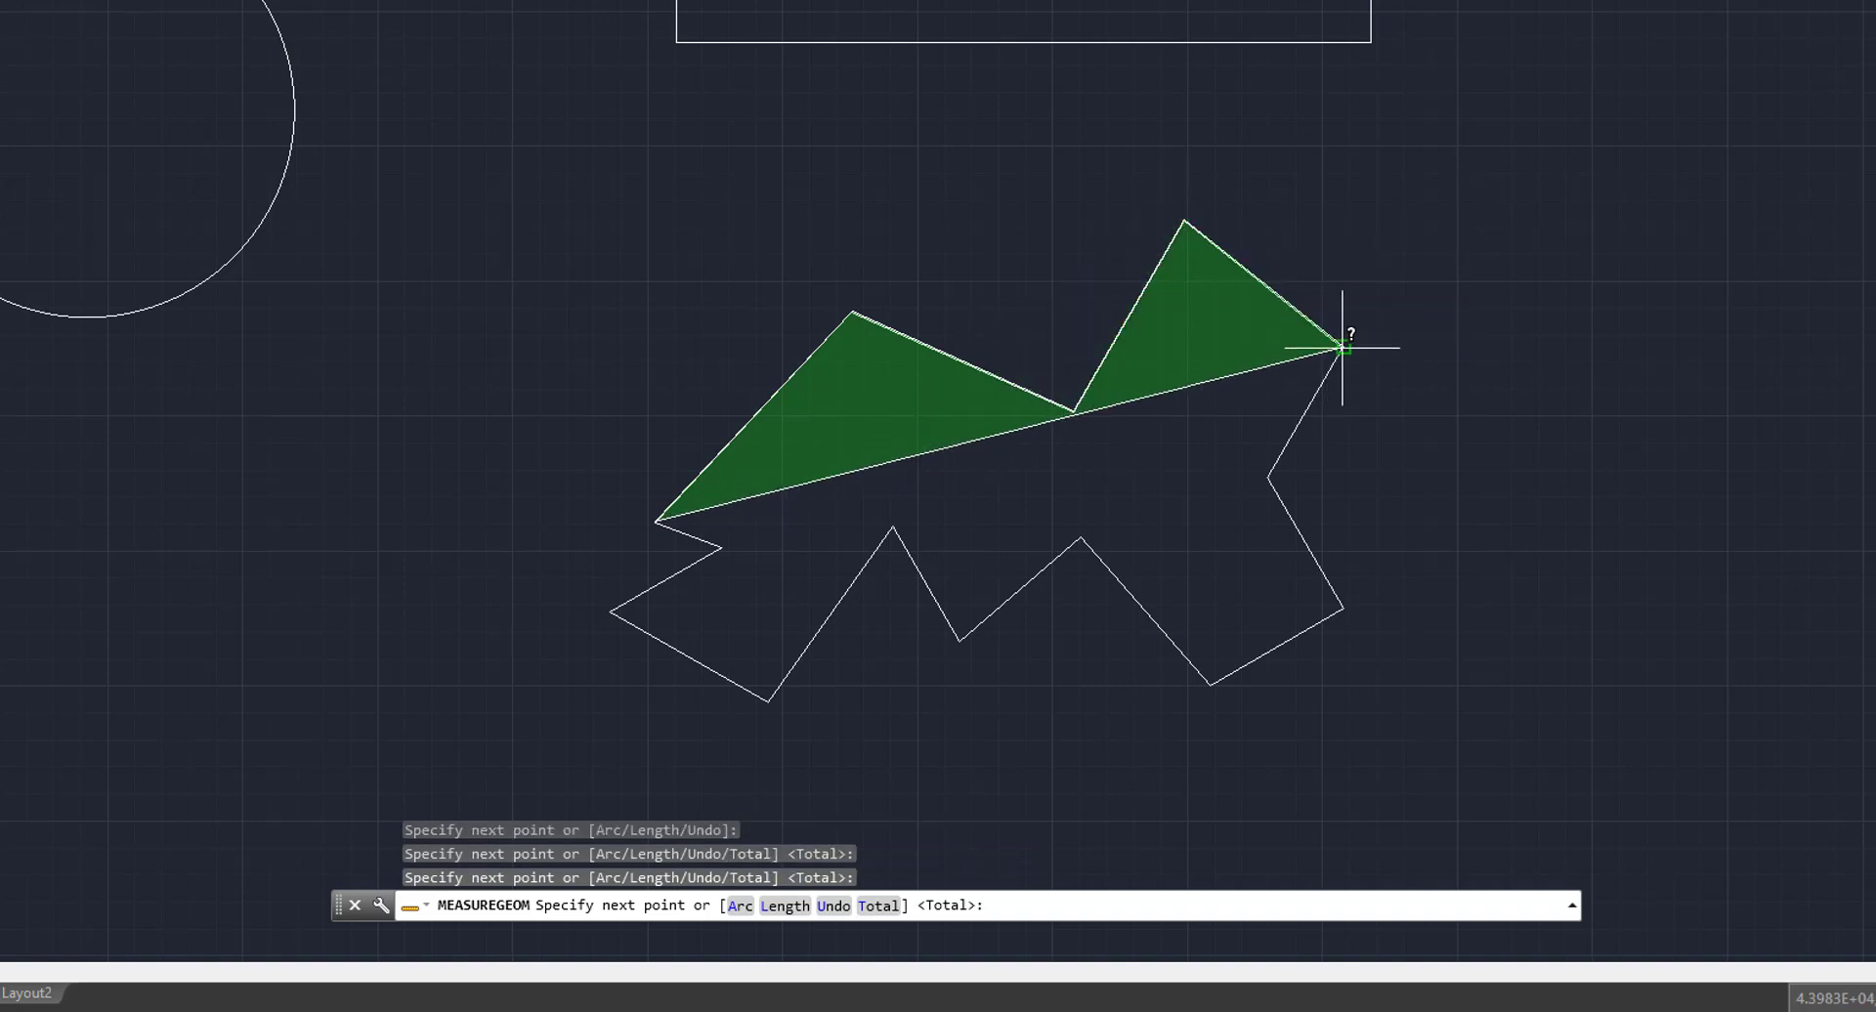
click(1268, 477)
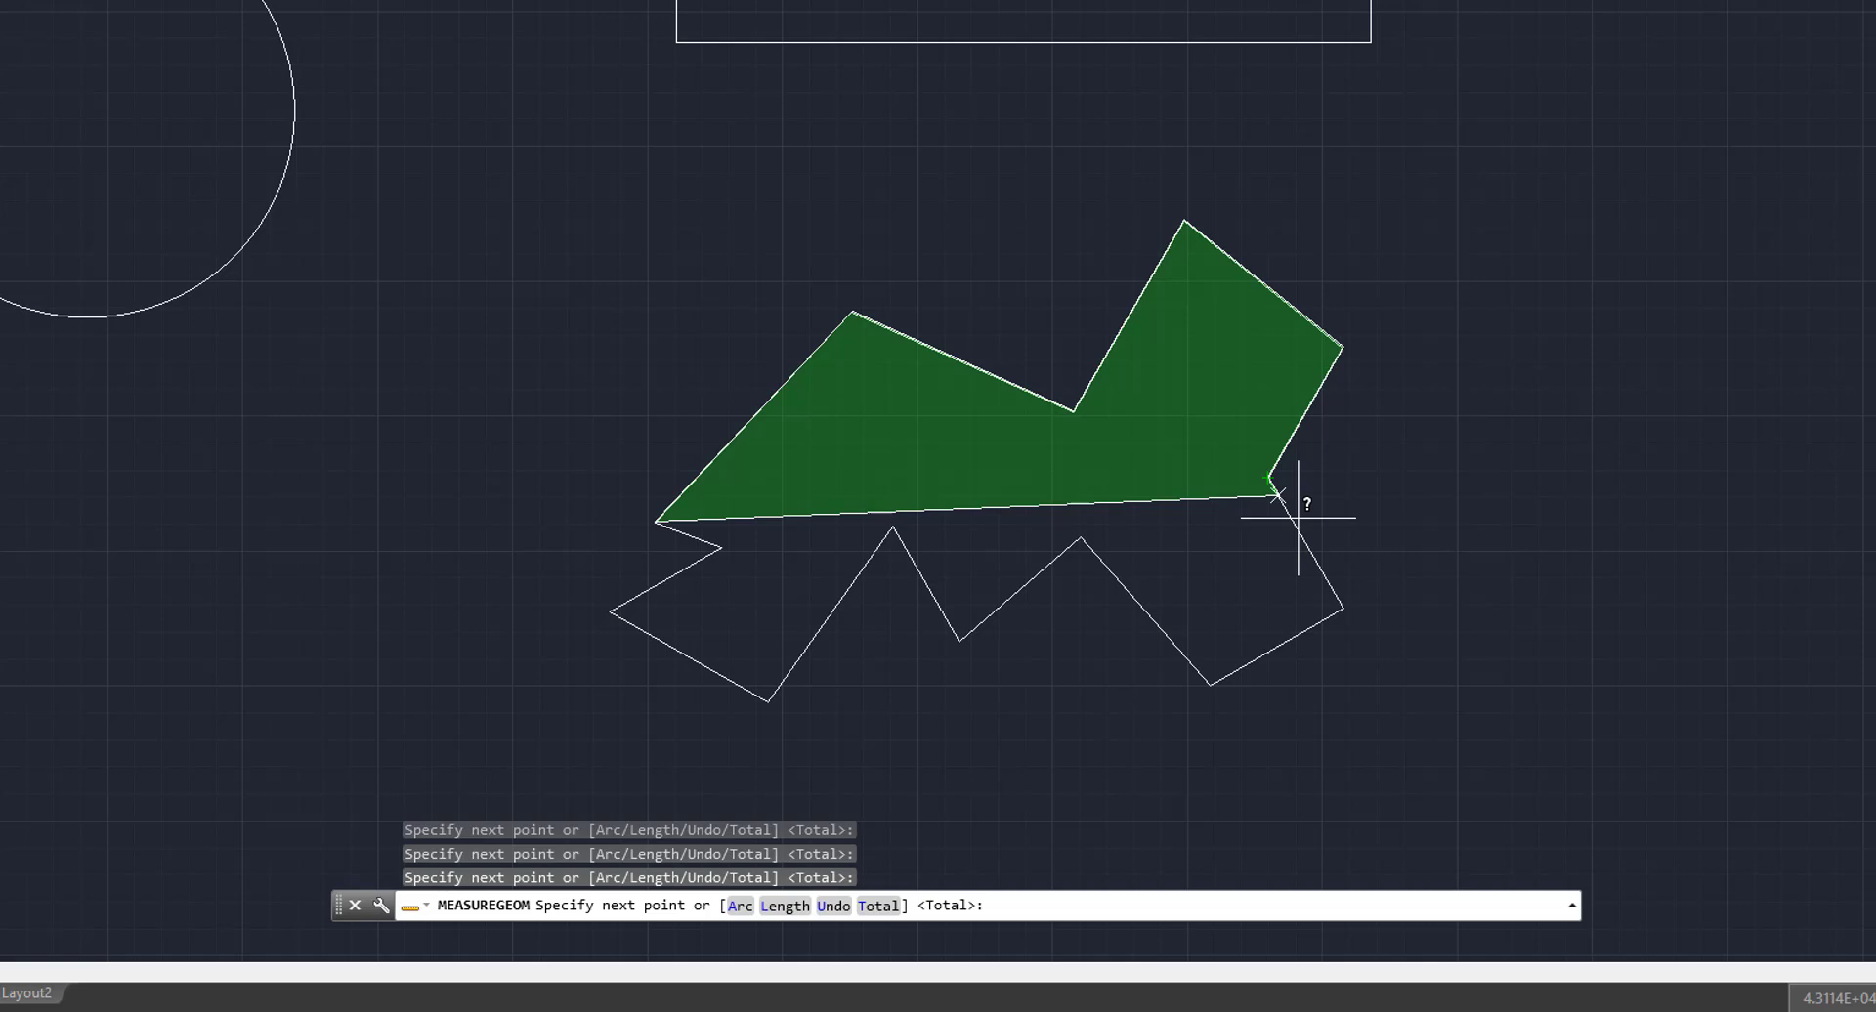
click(1344, 607)
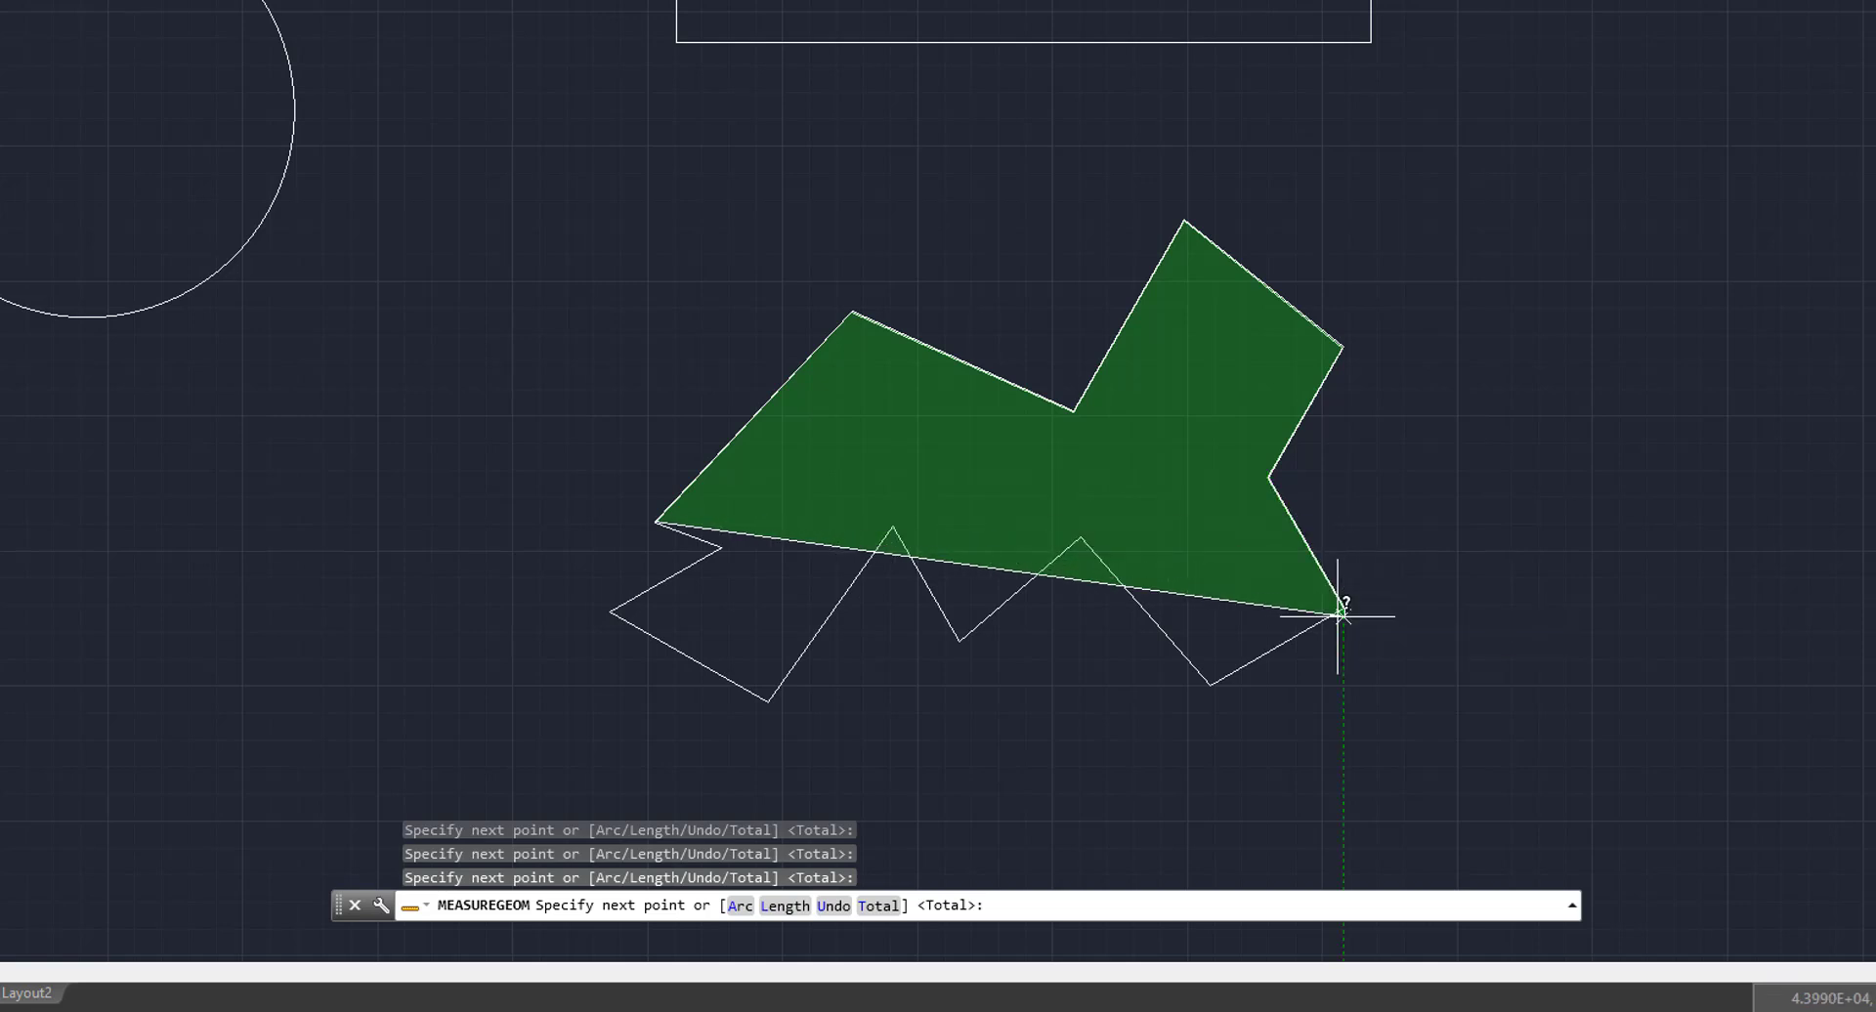
Step: Pick the remaining bottom, zigzag, bottom-left and far-left corners to close the outline
click(1212, 683)
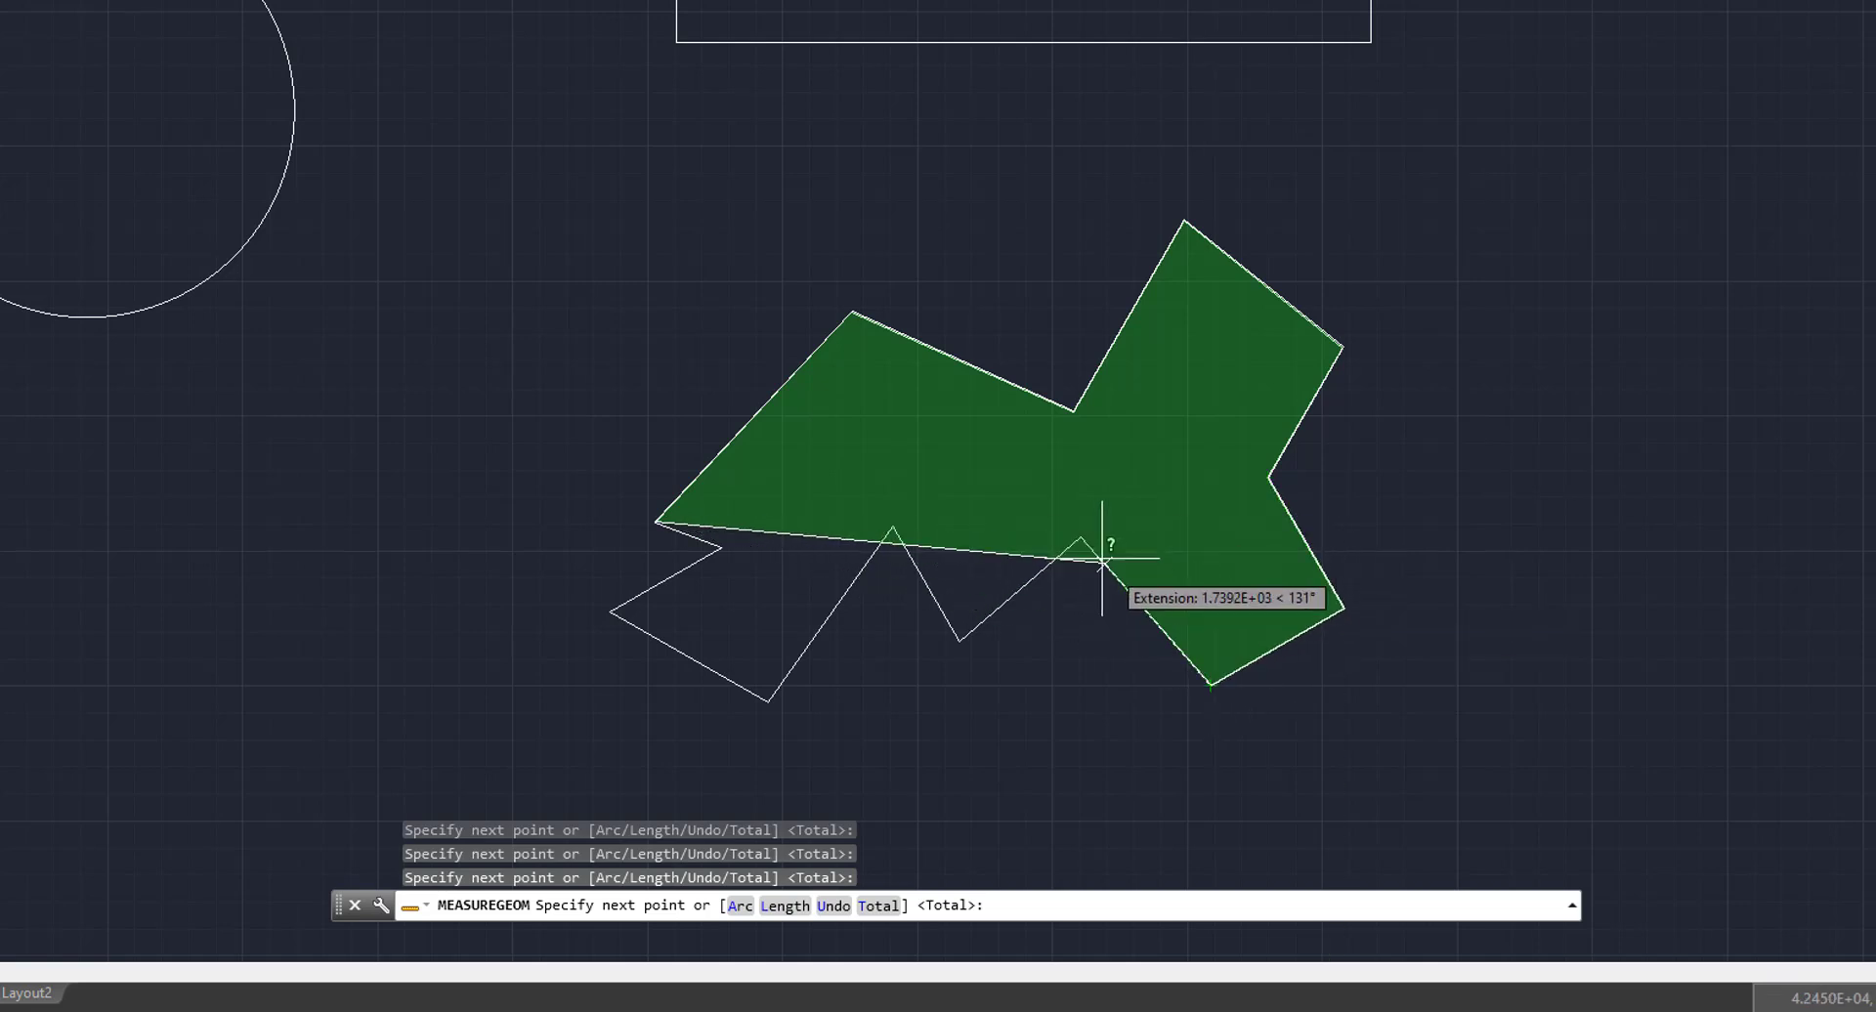
click(1079, 535)
click(960, 640)
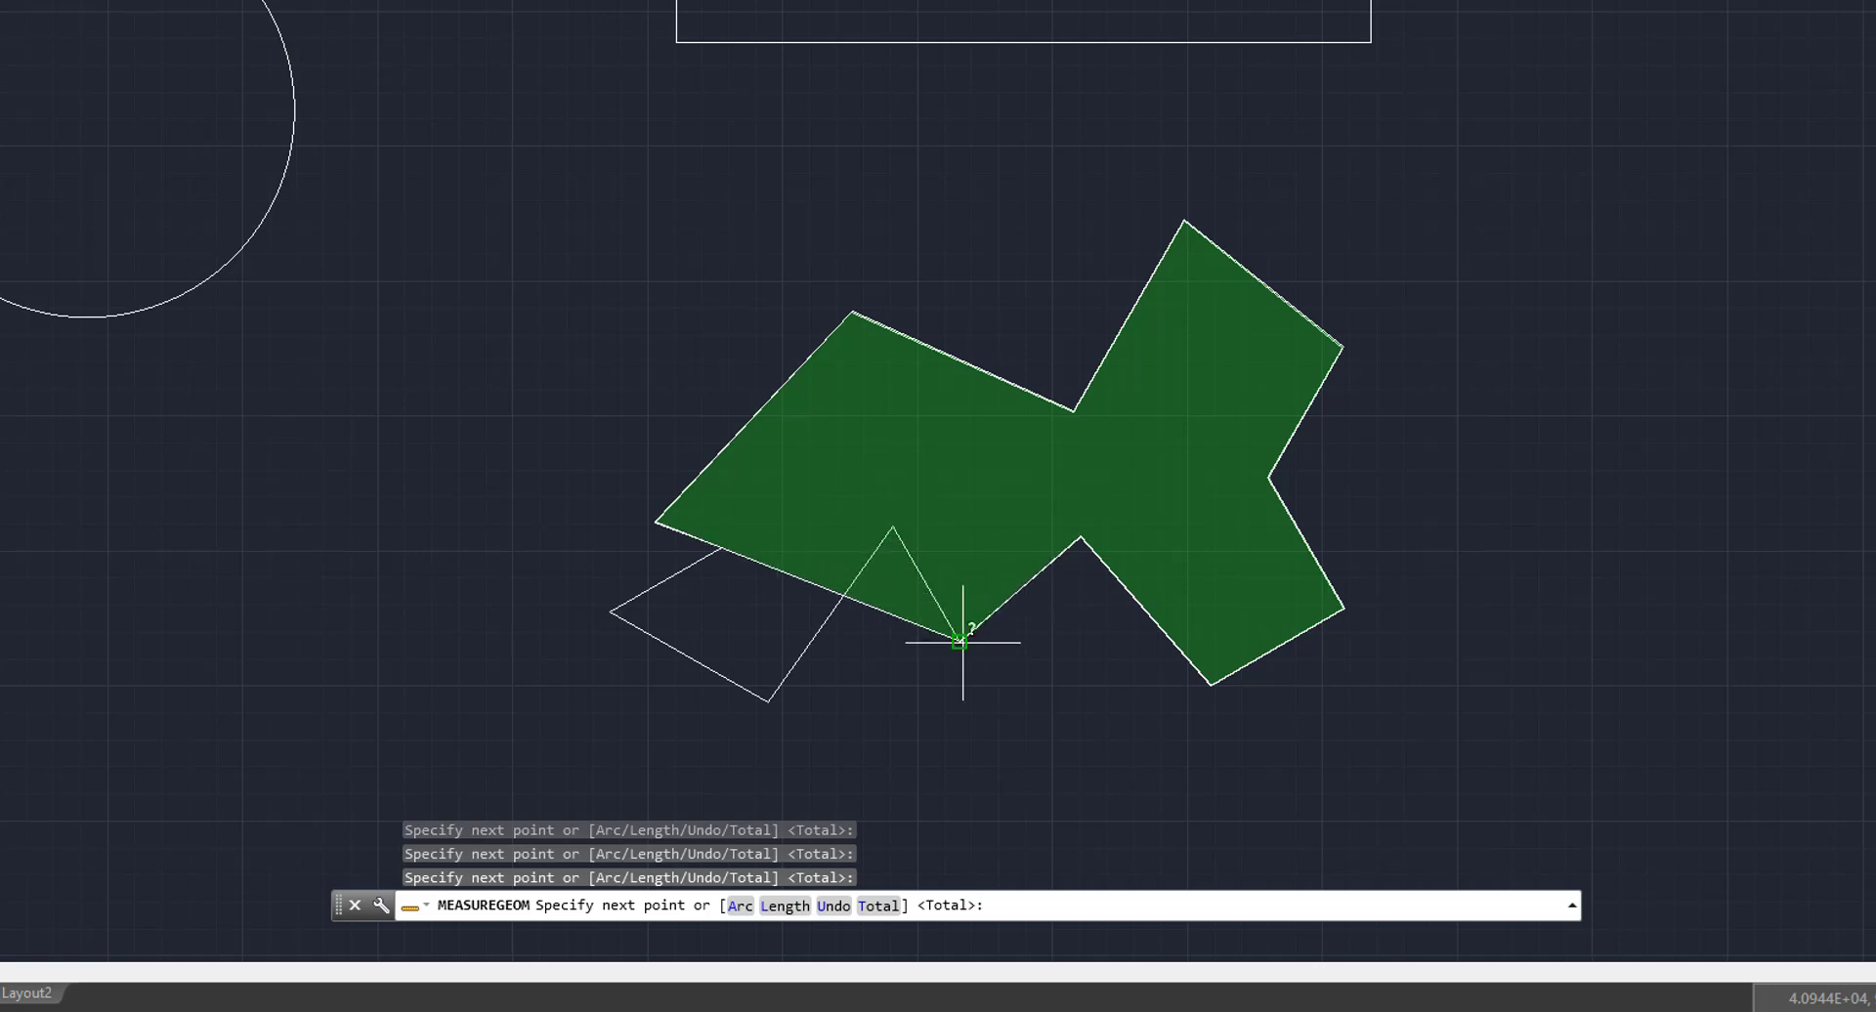
click(895, 527)
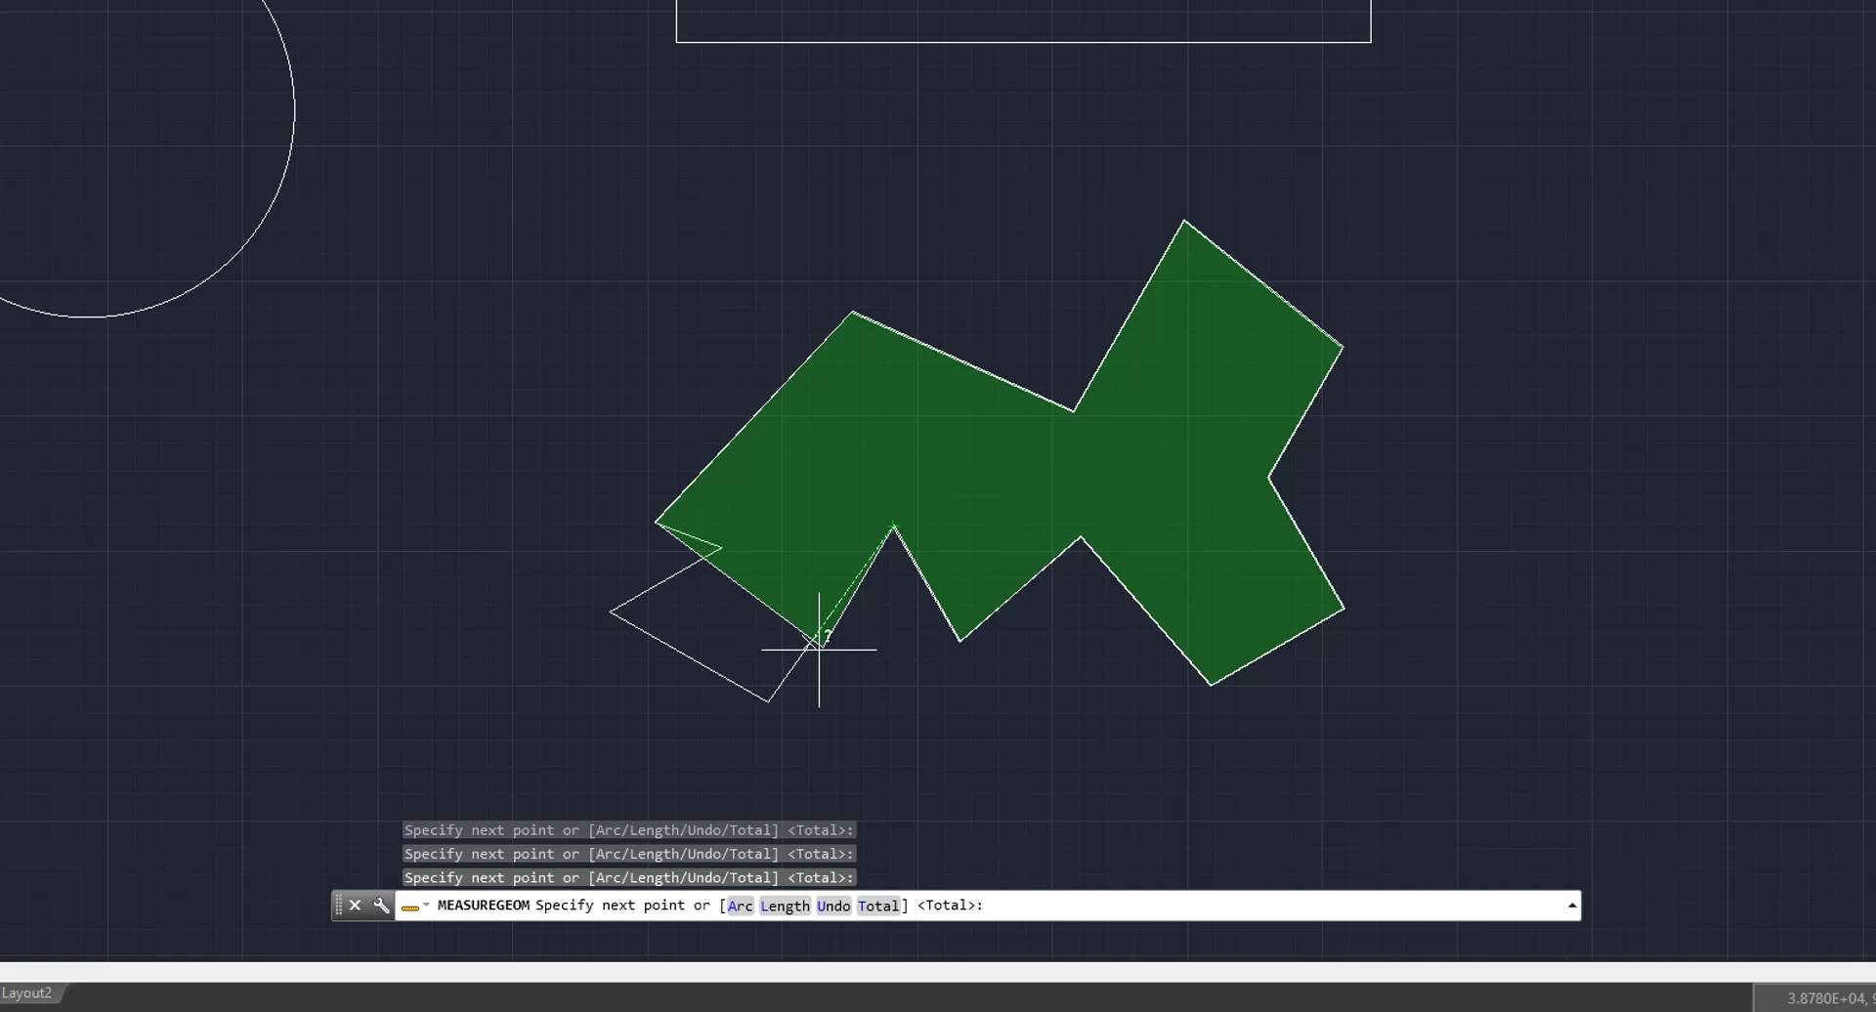
click(769, 701)
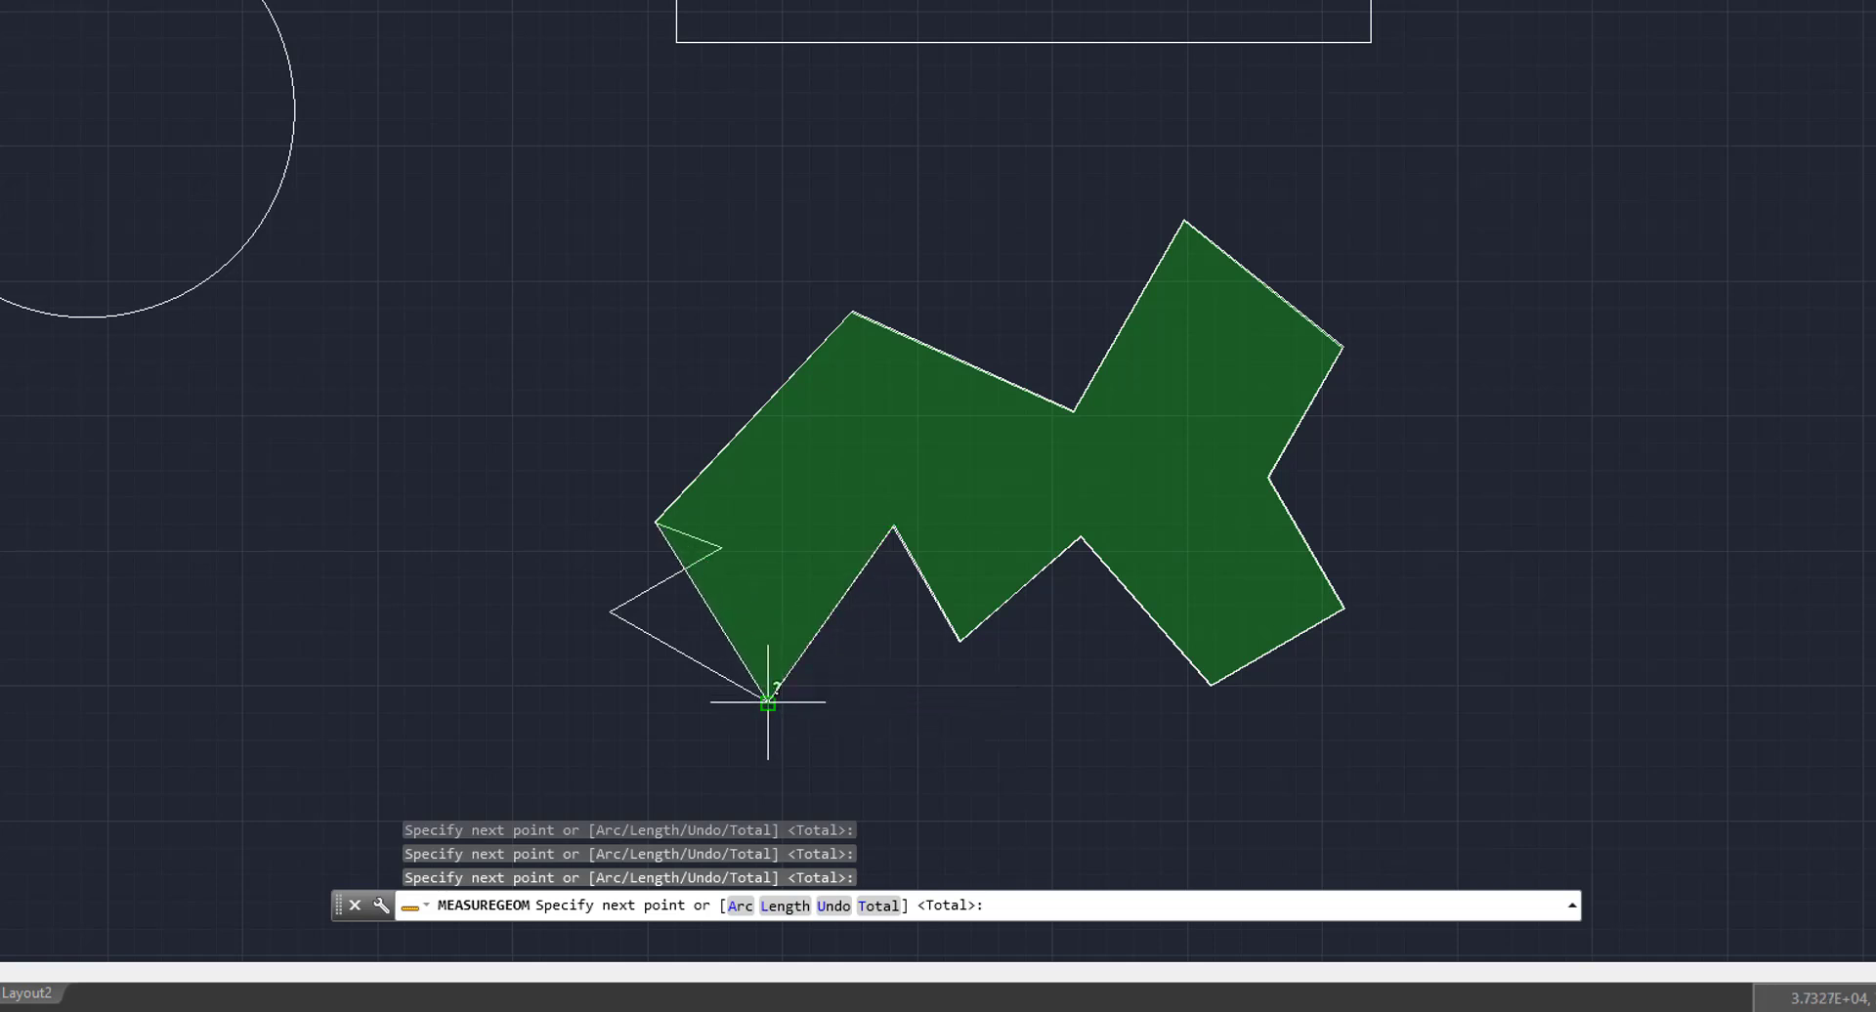
scroll(606, 615, up, 4)
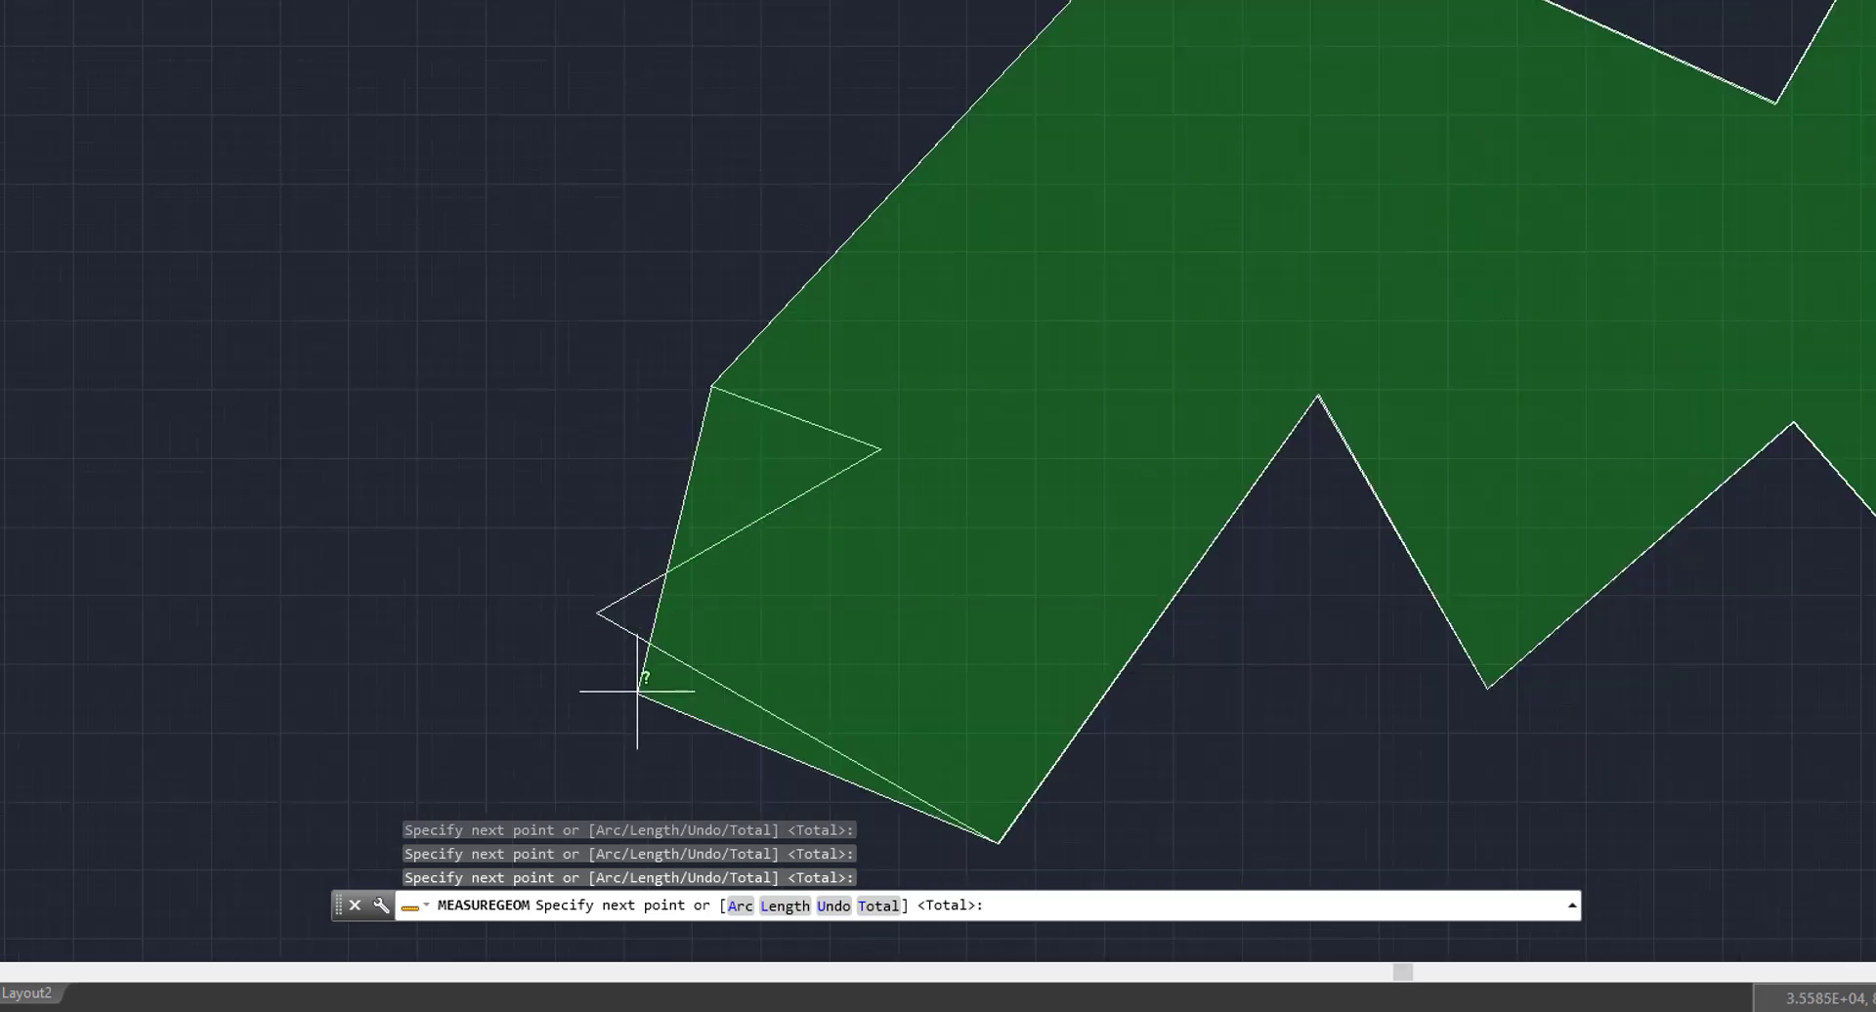
click(598, 612)
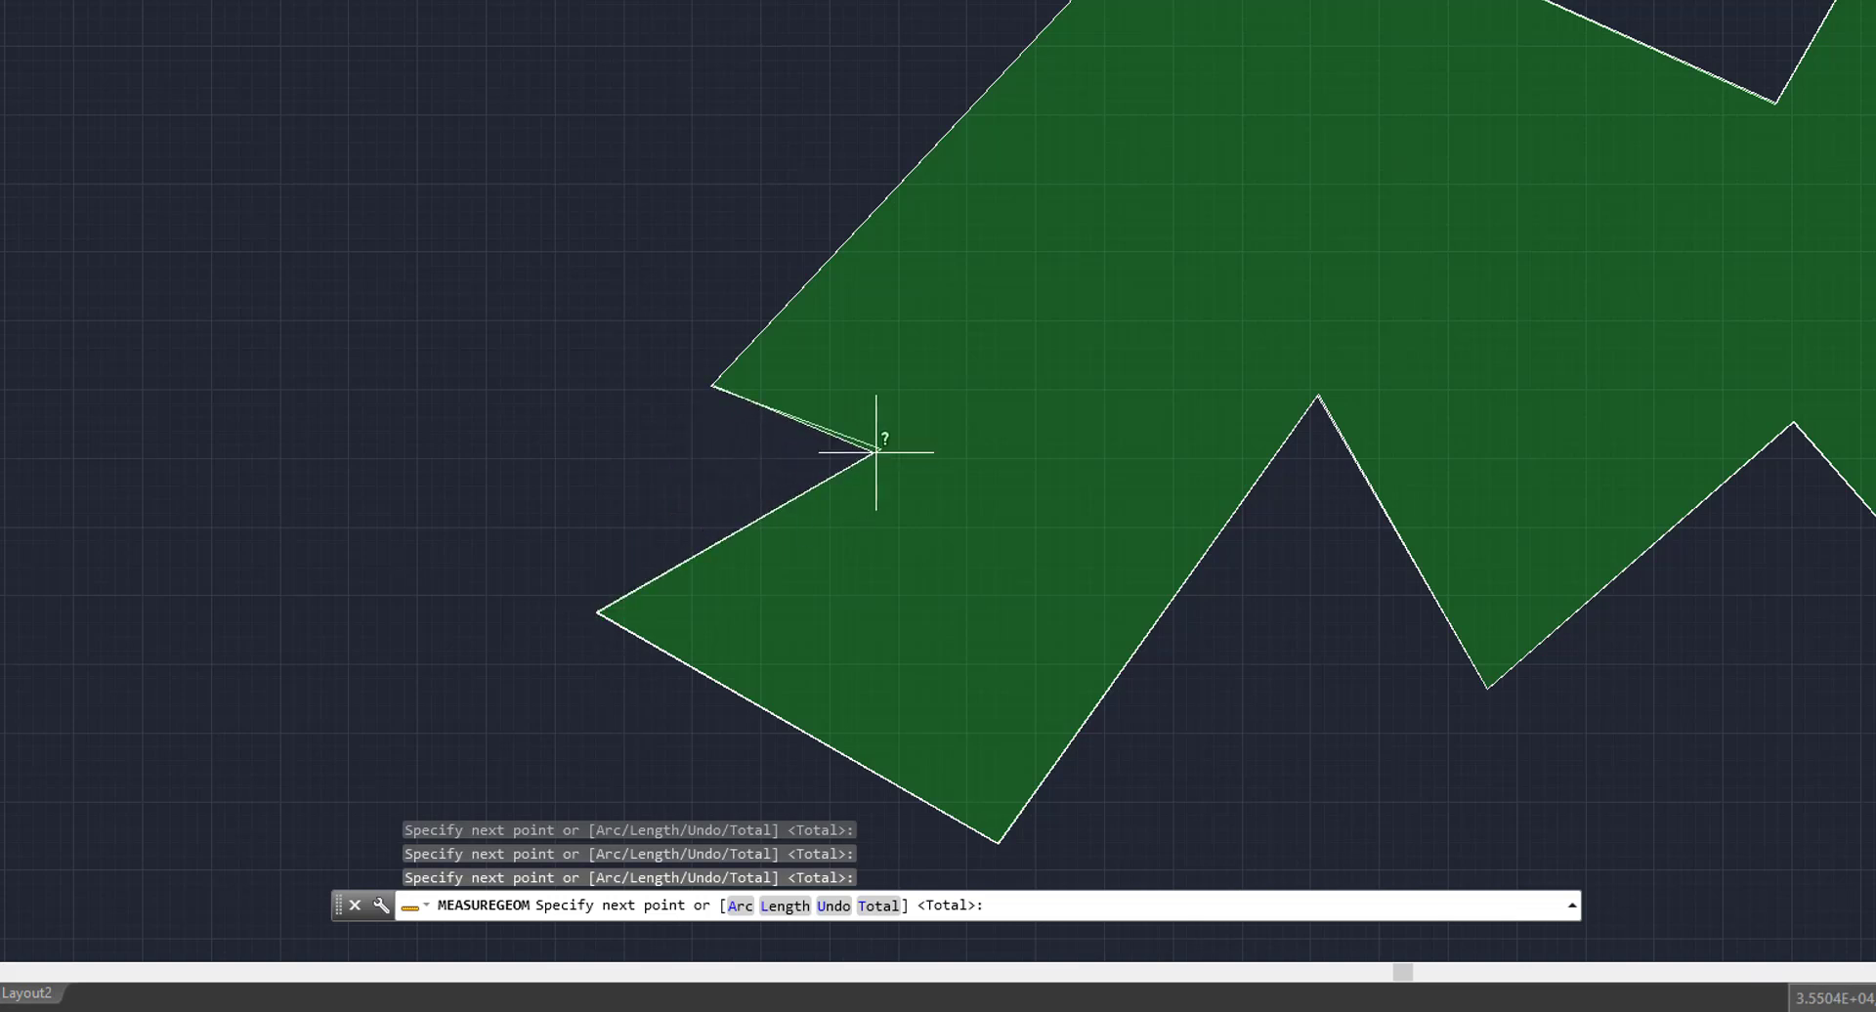
scroll(881, 449, down, 4)
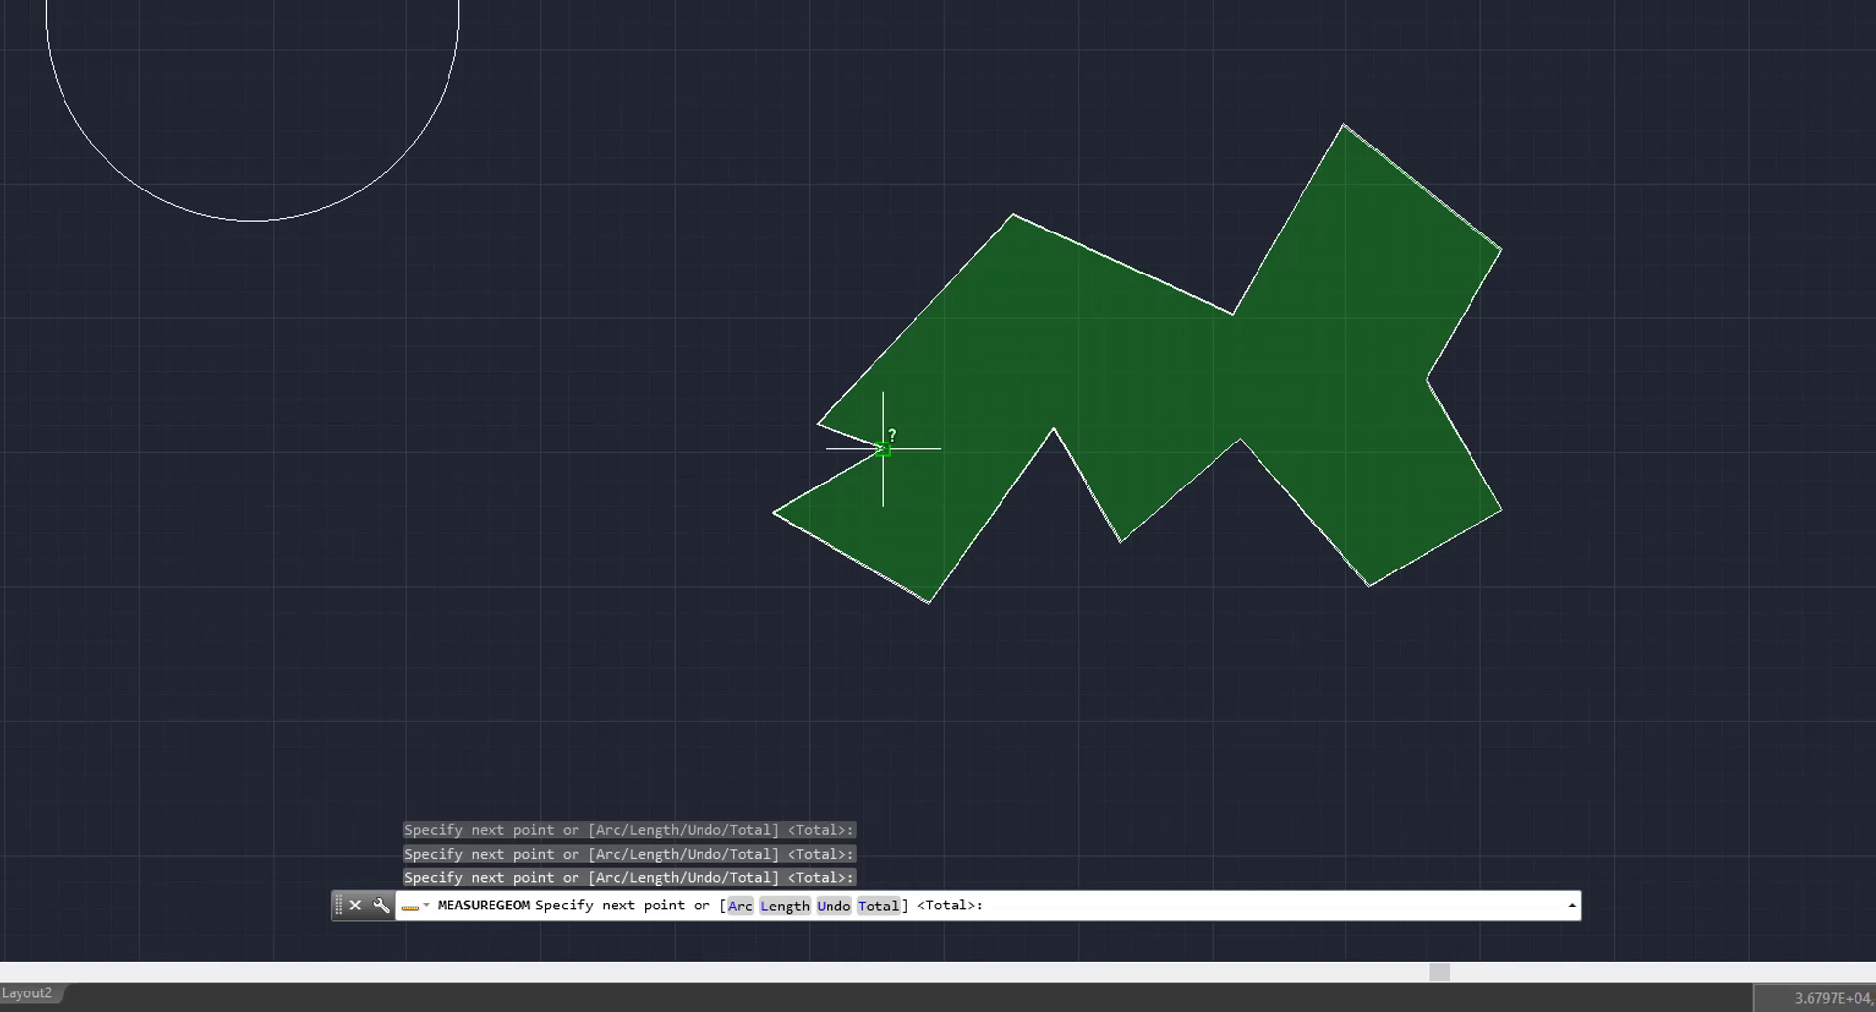
Step: Total the polygon's area (23410433.5787 square in.) and fit all three shapes in view
key(Return)
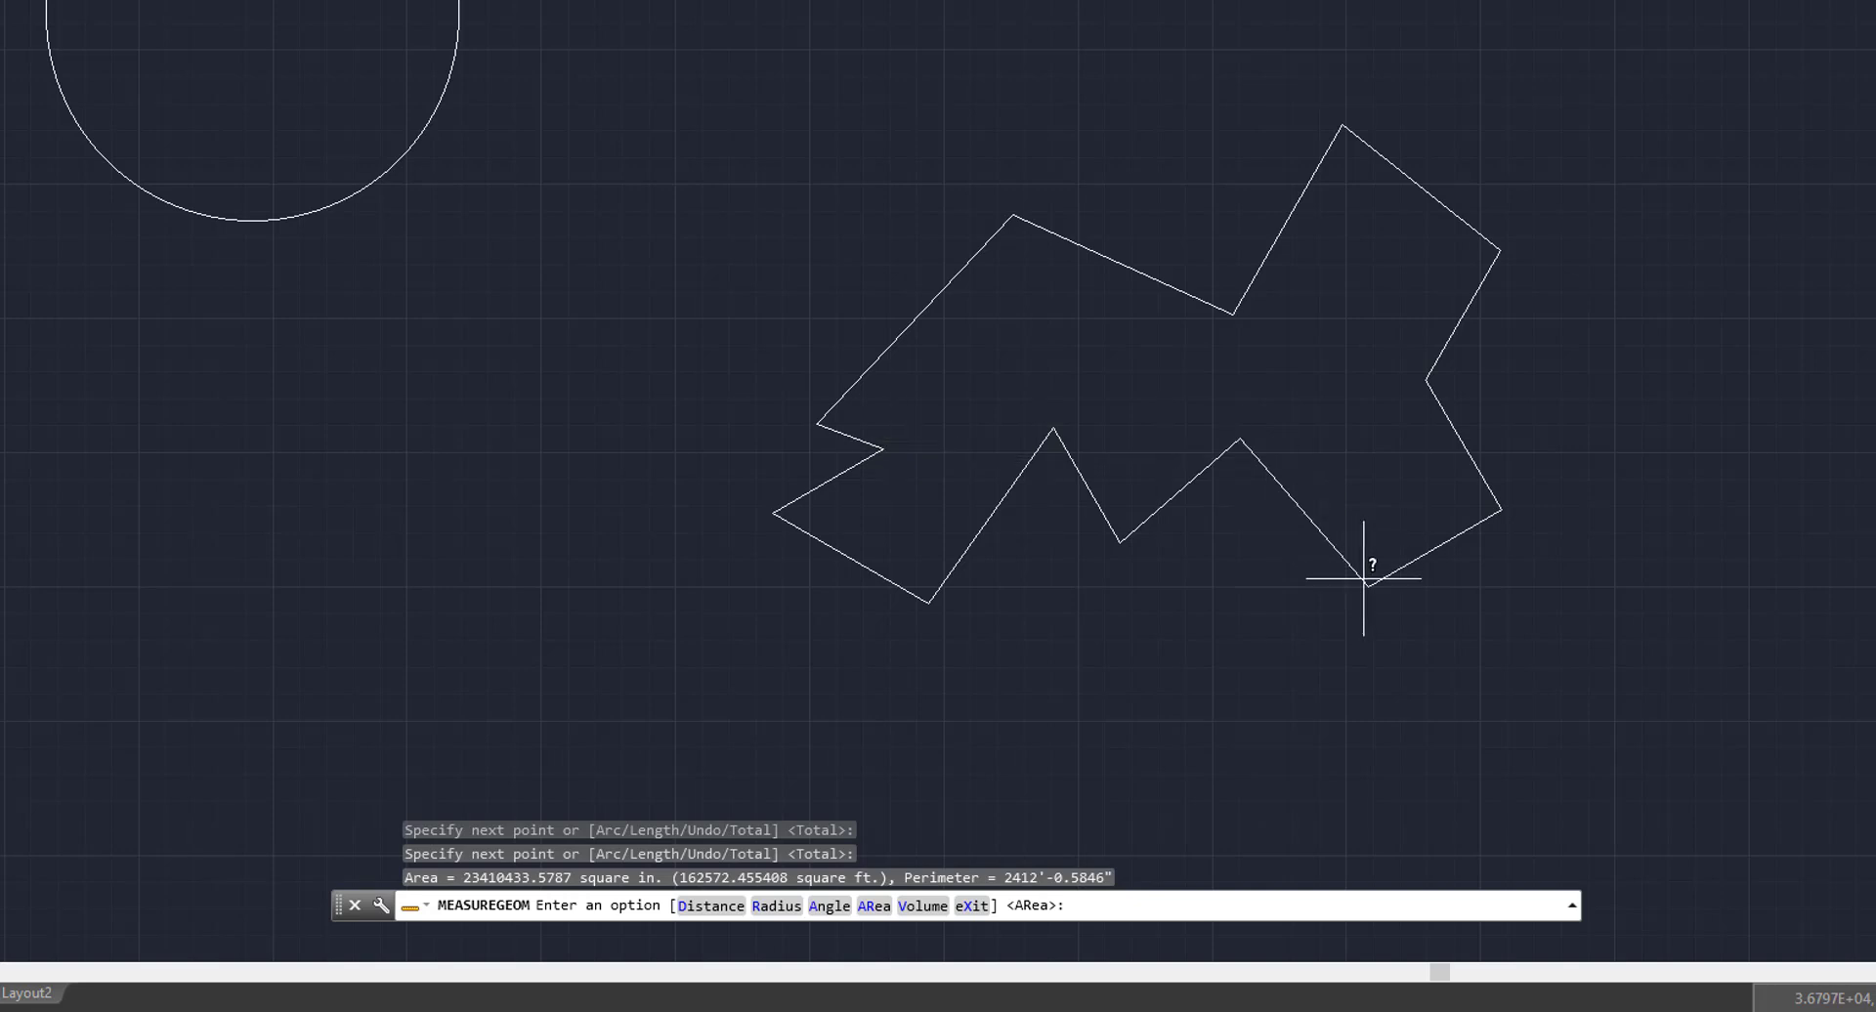
scroll(1573, 585, down, 2)
middle_drag(1729, 544, 1315, 575)
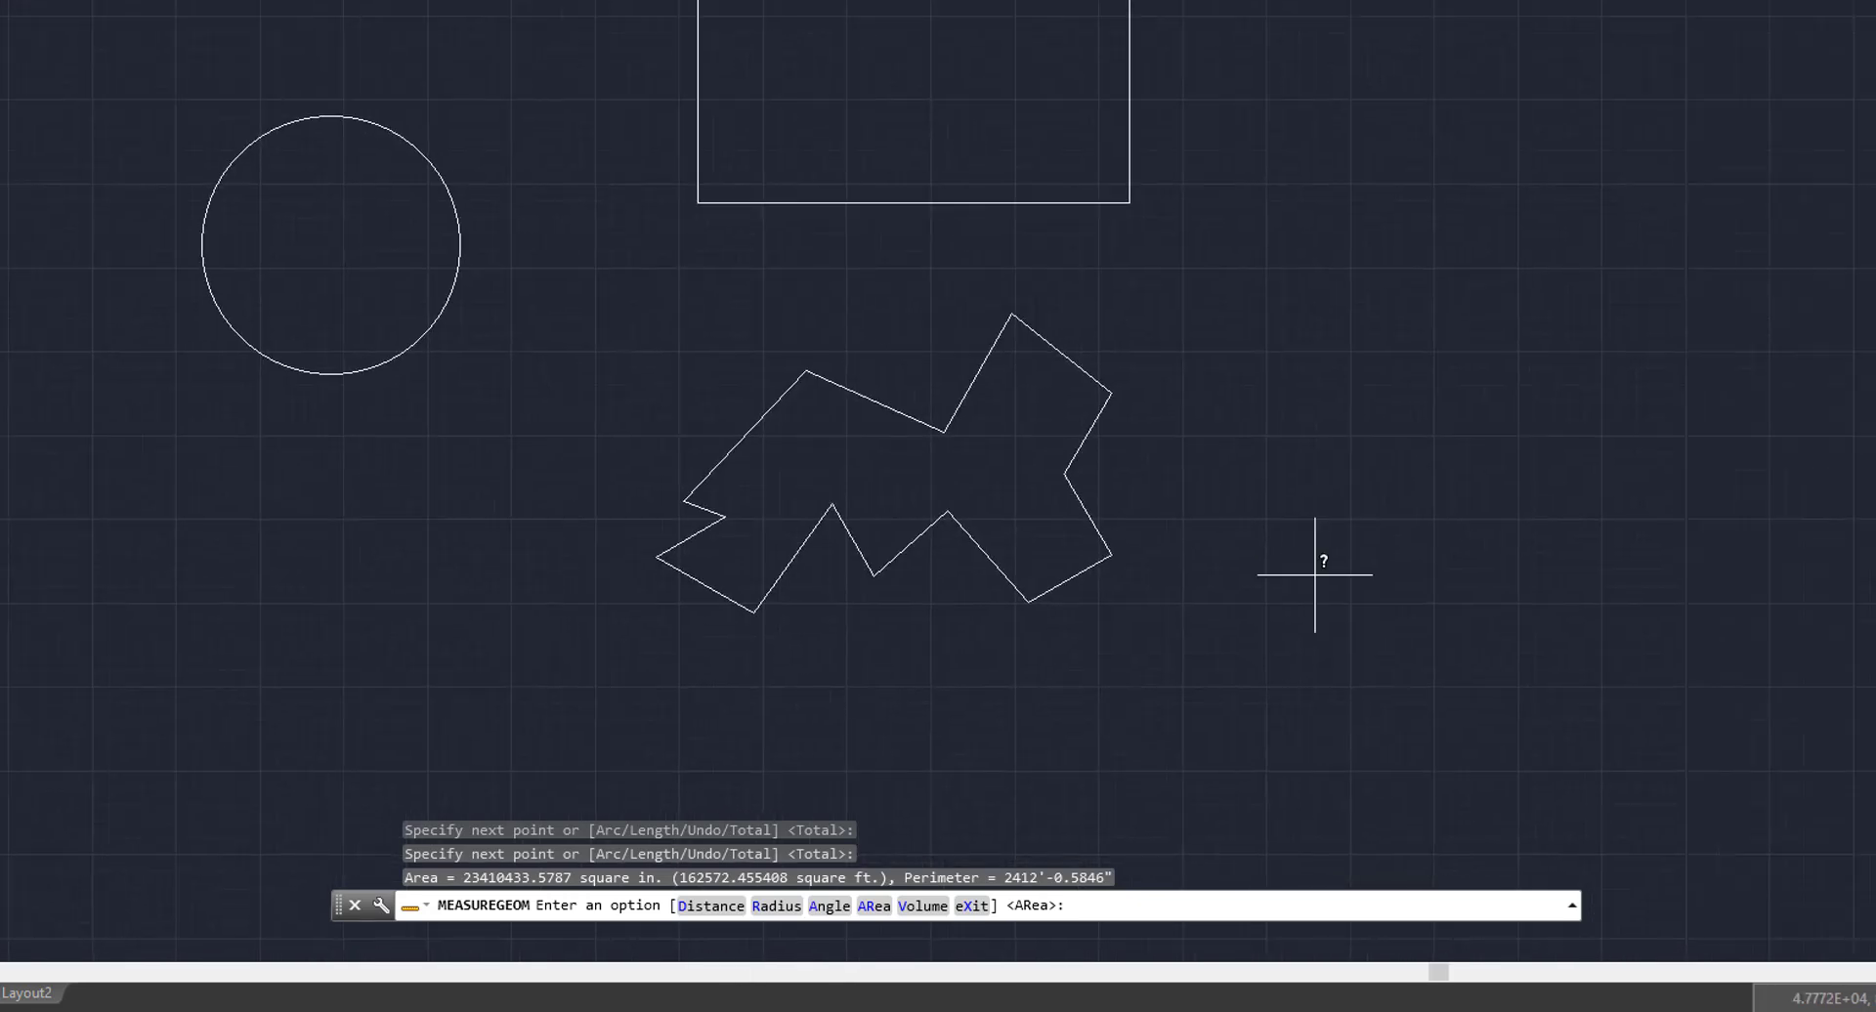